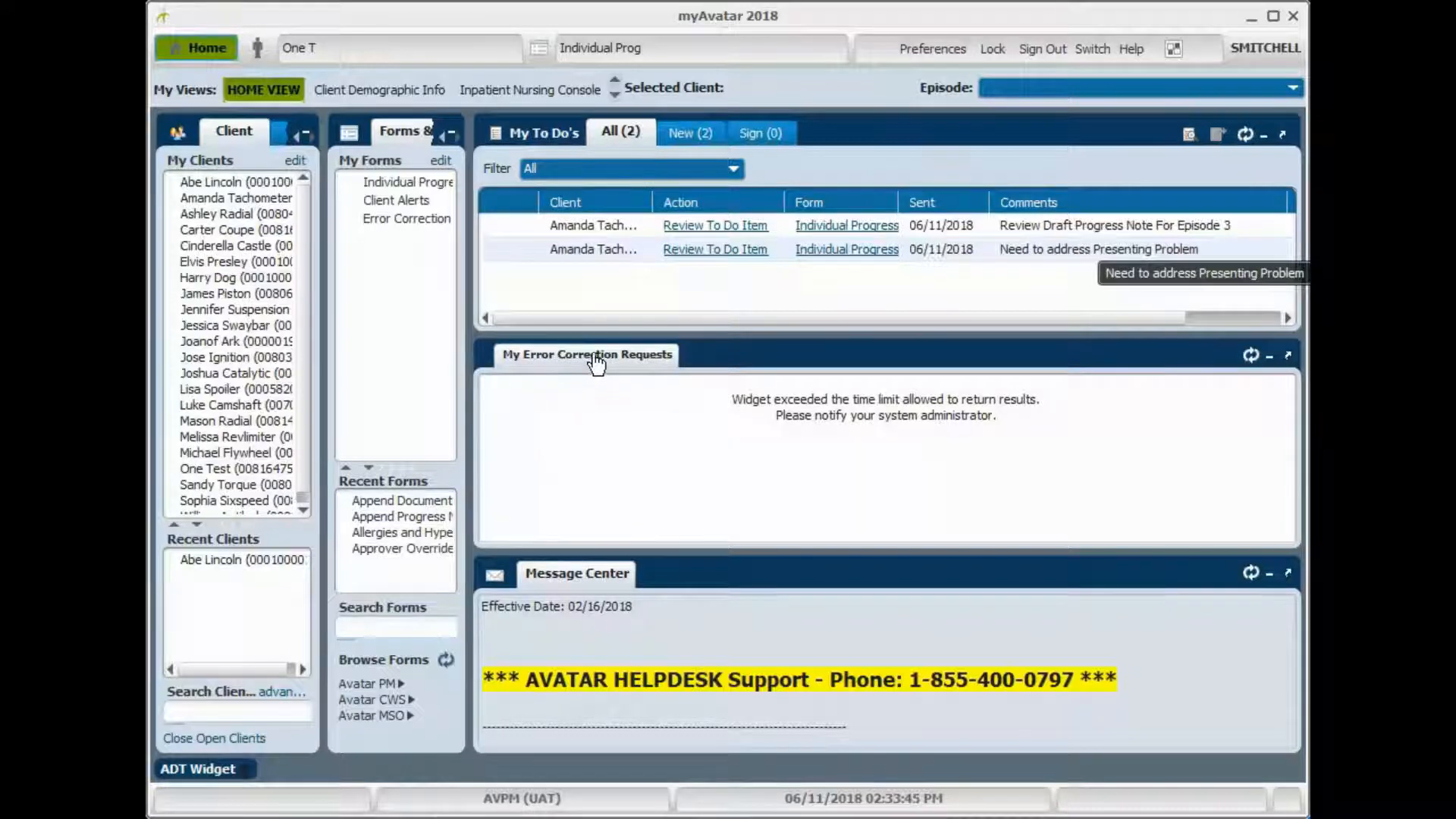
- Open the draft progress note from the Episode 3 draft review to-do, mark it Final and submit it
click(859, 231)
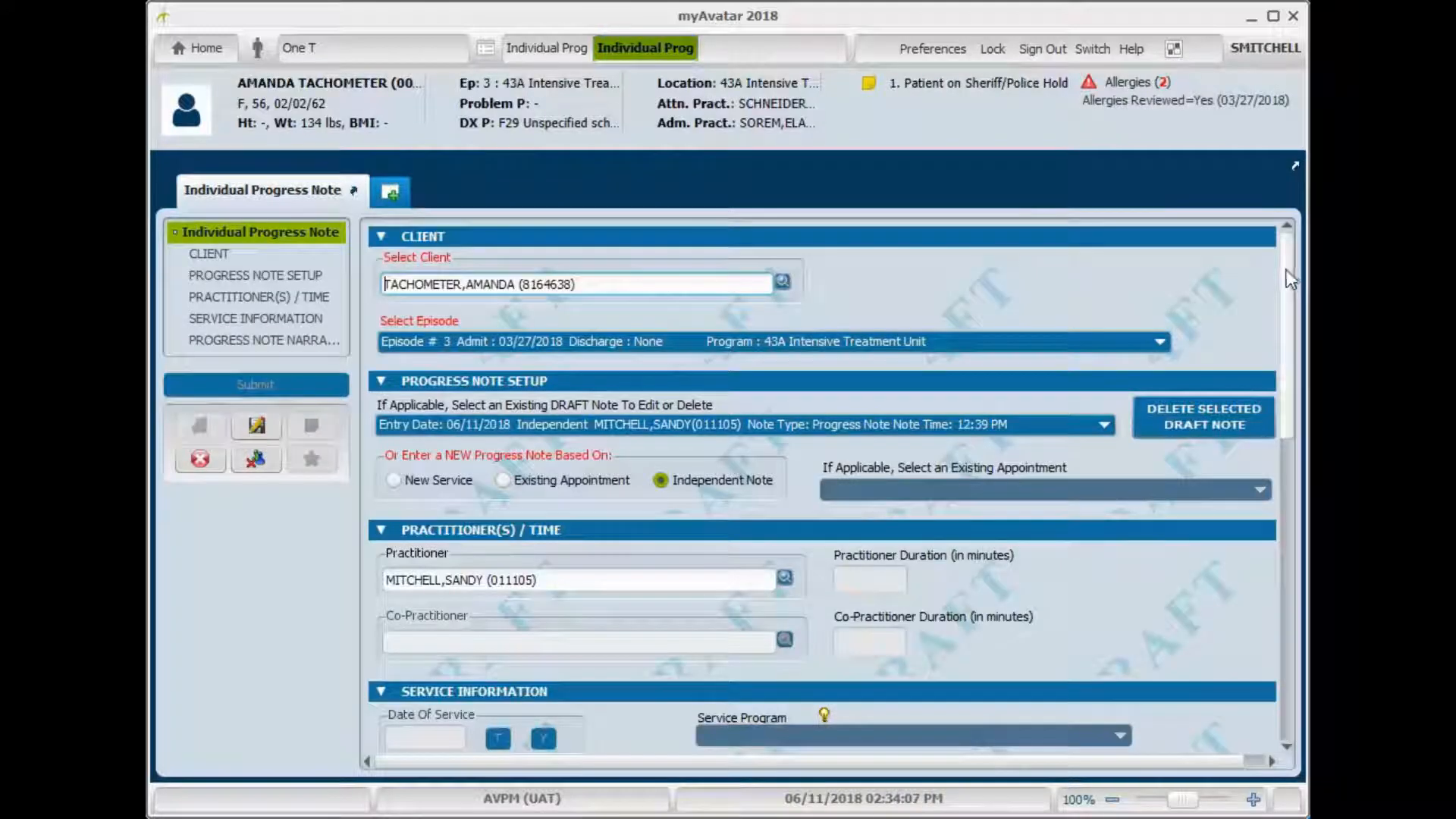
drag(1287, 276, 1265, 521)
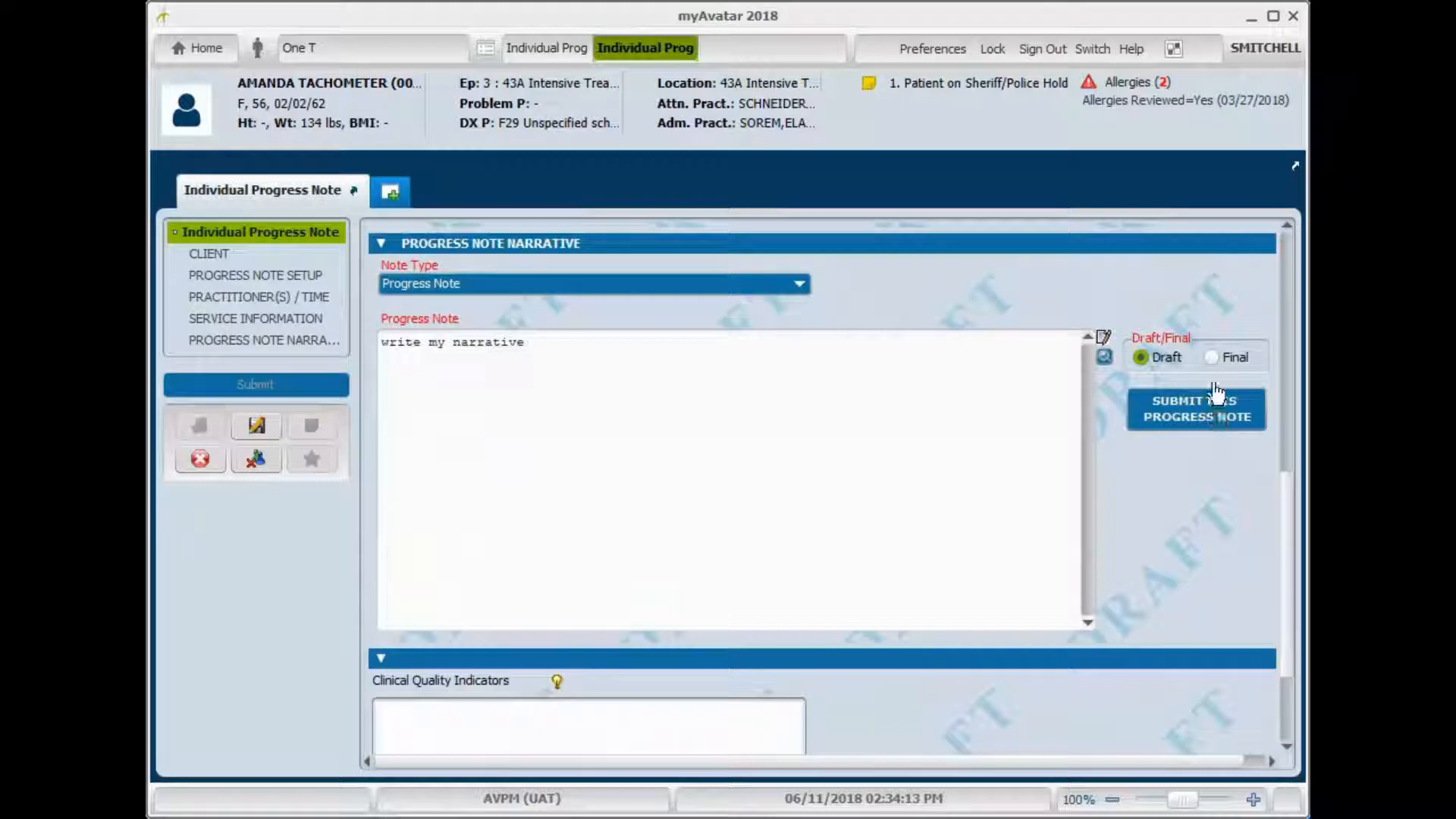
click(1213, 359)
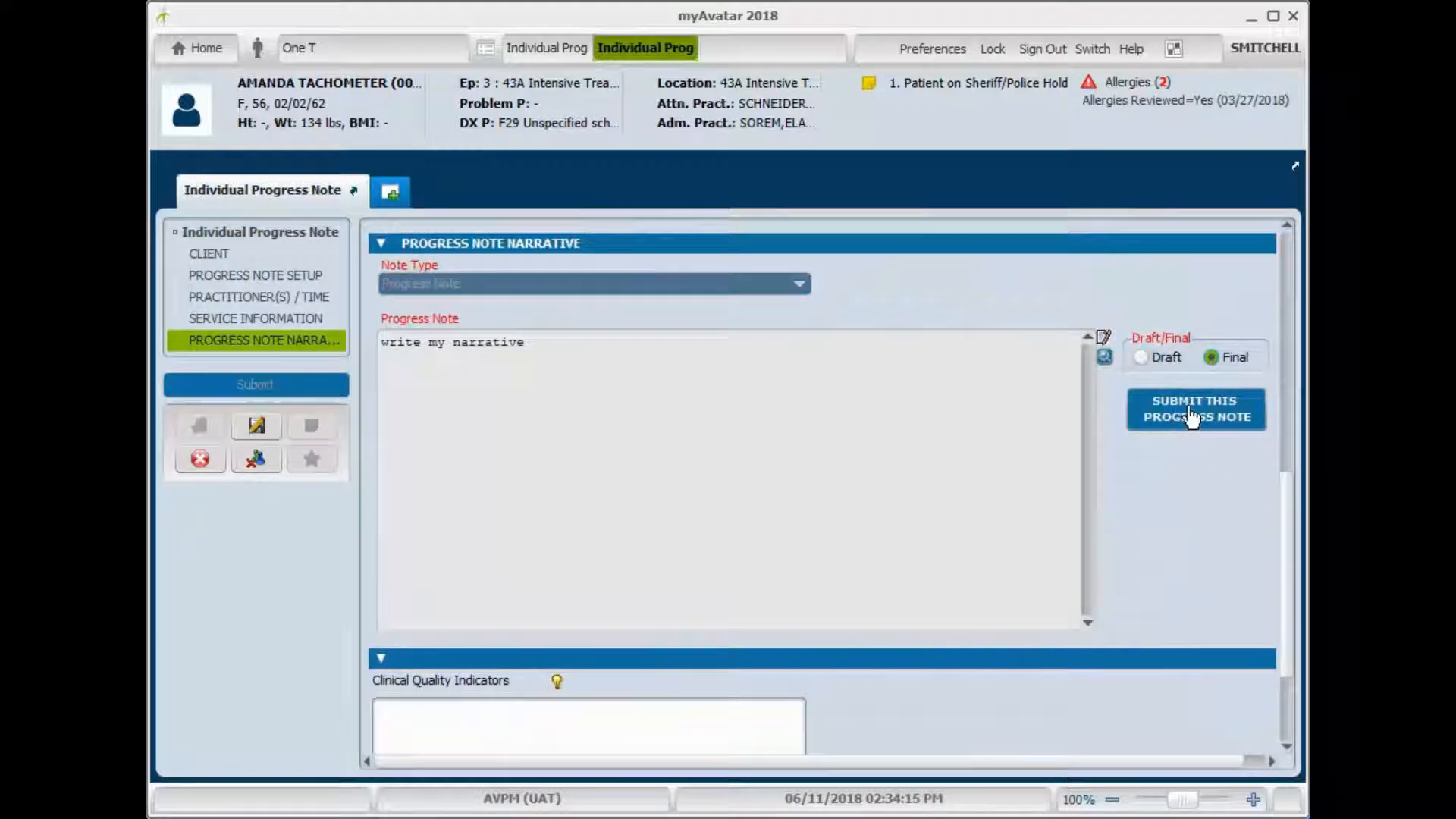
click(1190, 415)
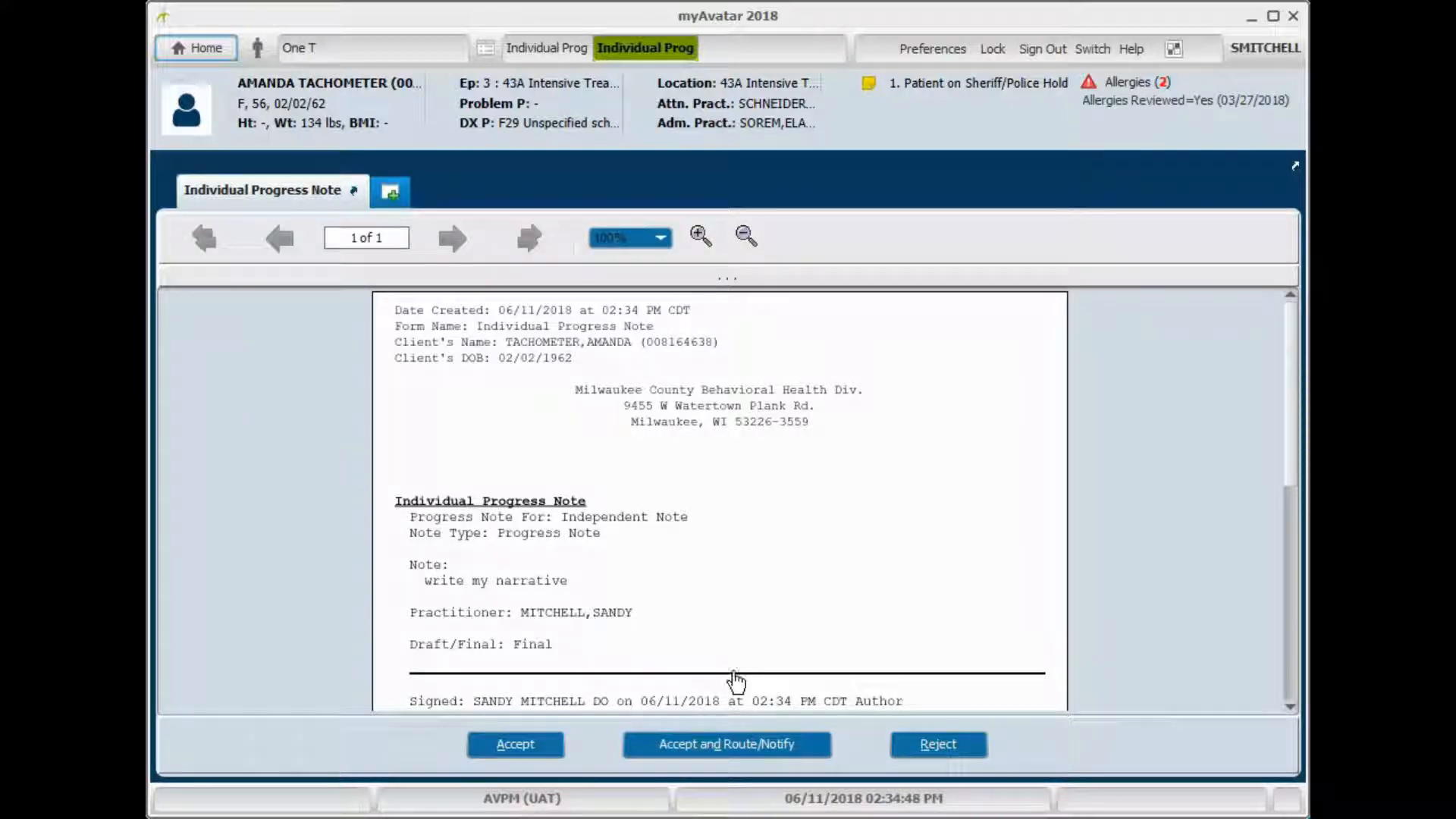
- Accept the finalized note with Route/Notify and verify with the account password
click(734, 745)
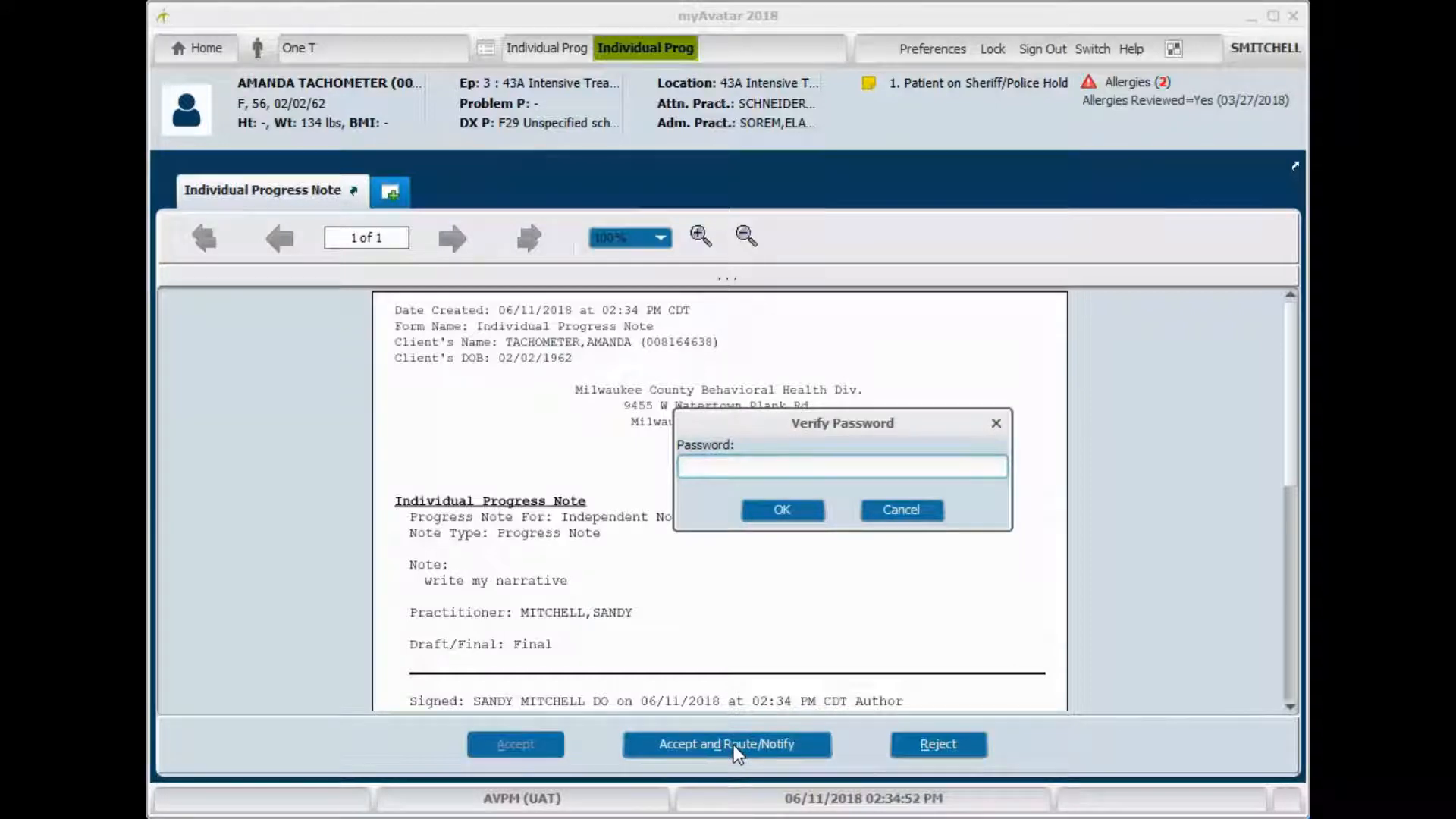
text(*********)
key(Return)
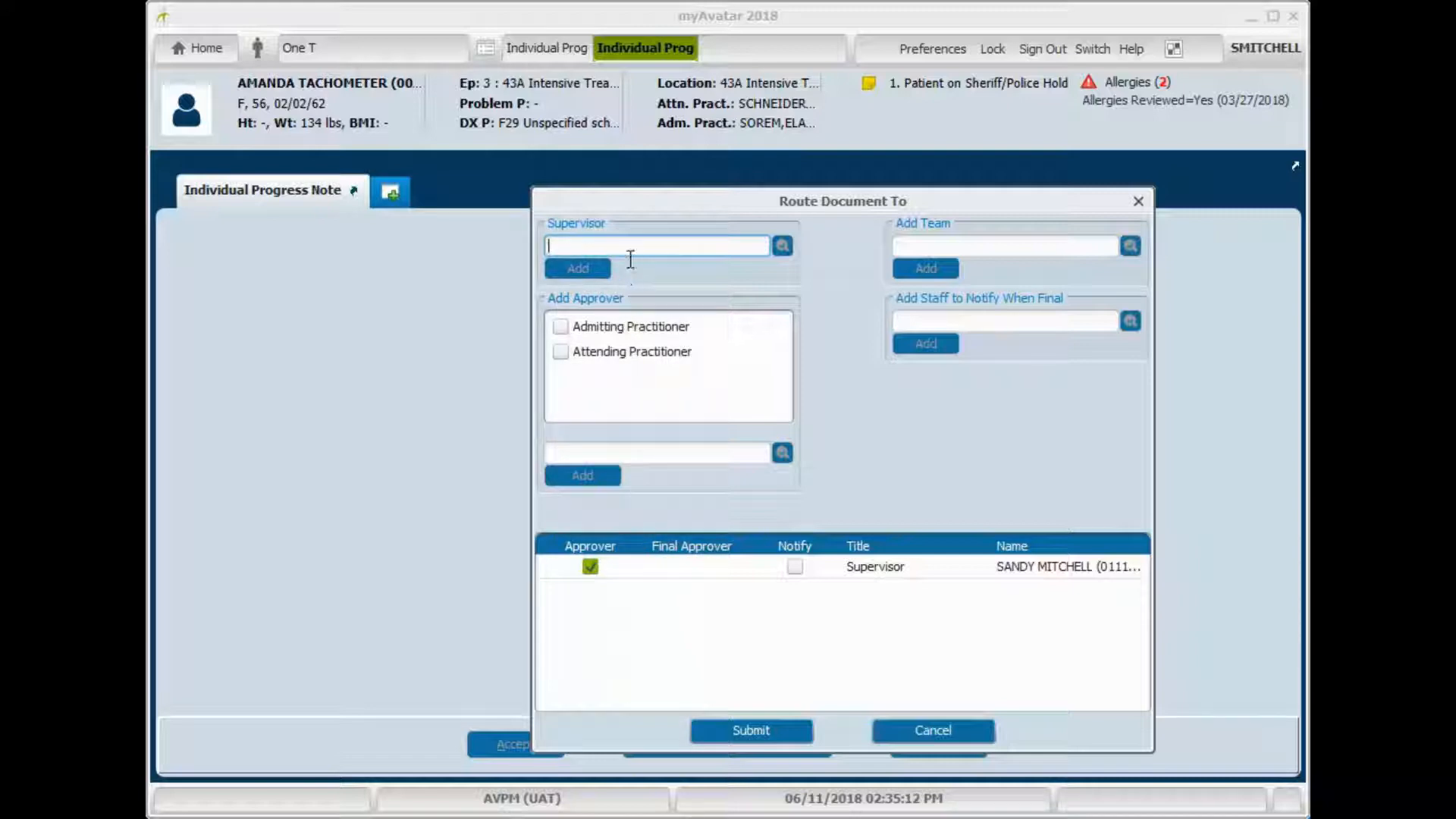
- Look up the nurse by last name as Supervisor and replace the current supervisor in the approver list
text(MORRIS)
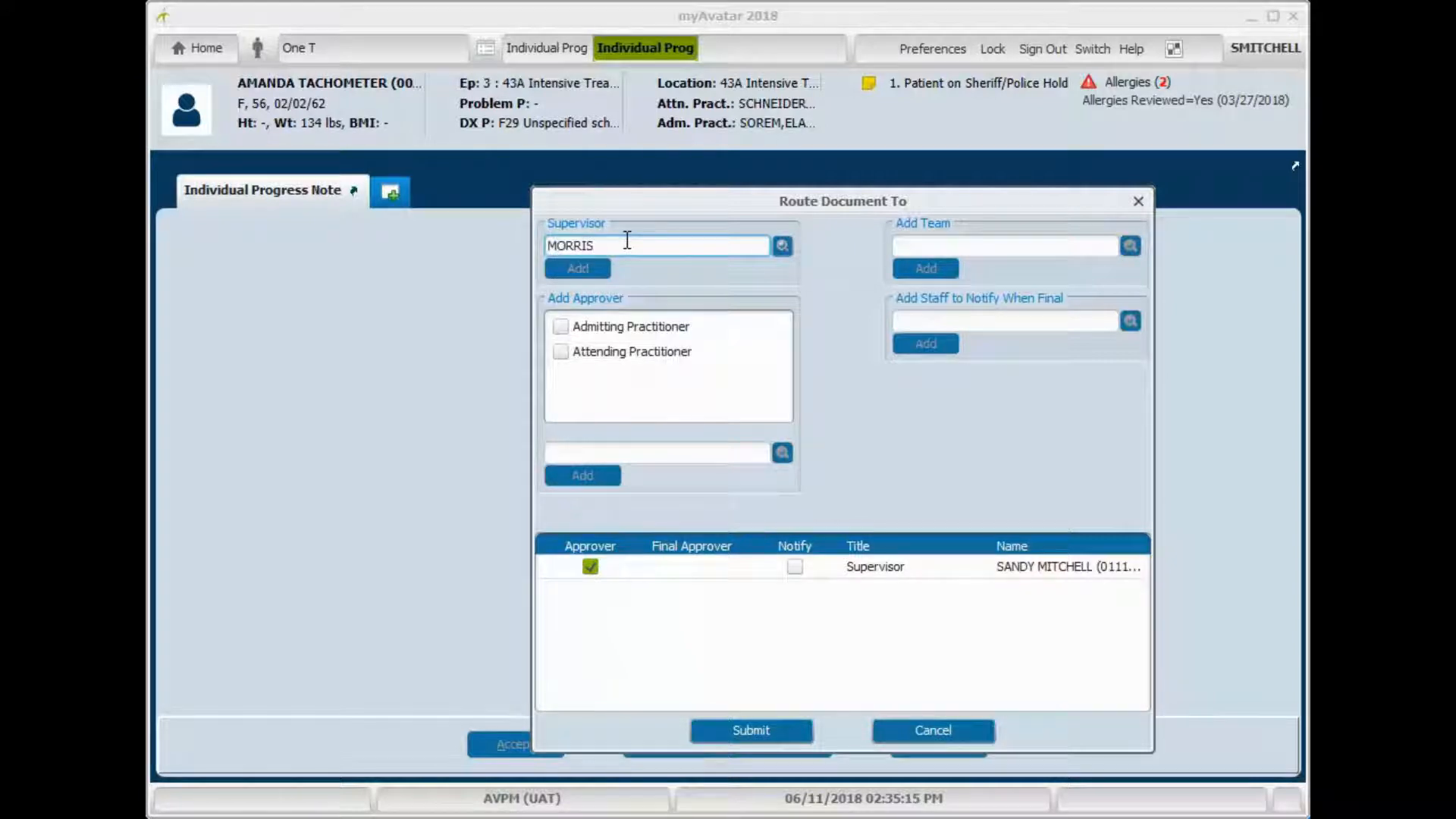
key(Return)
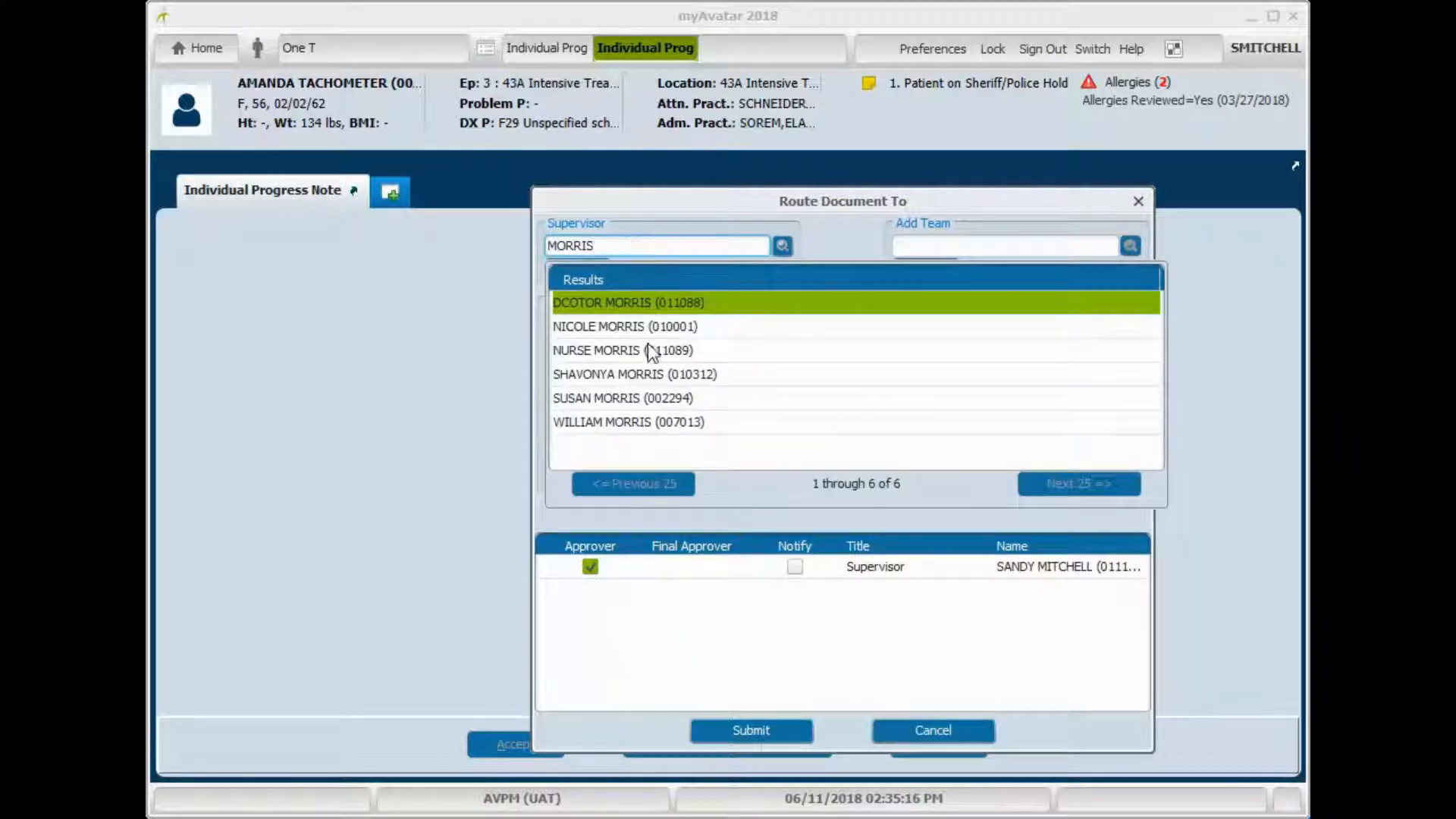
click(611, 355)
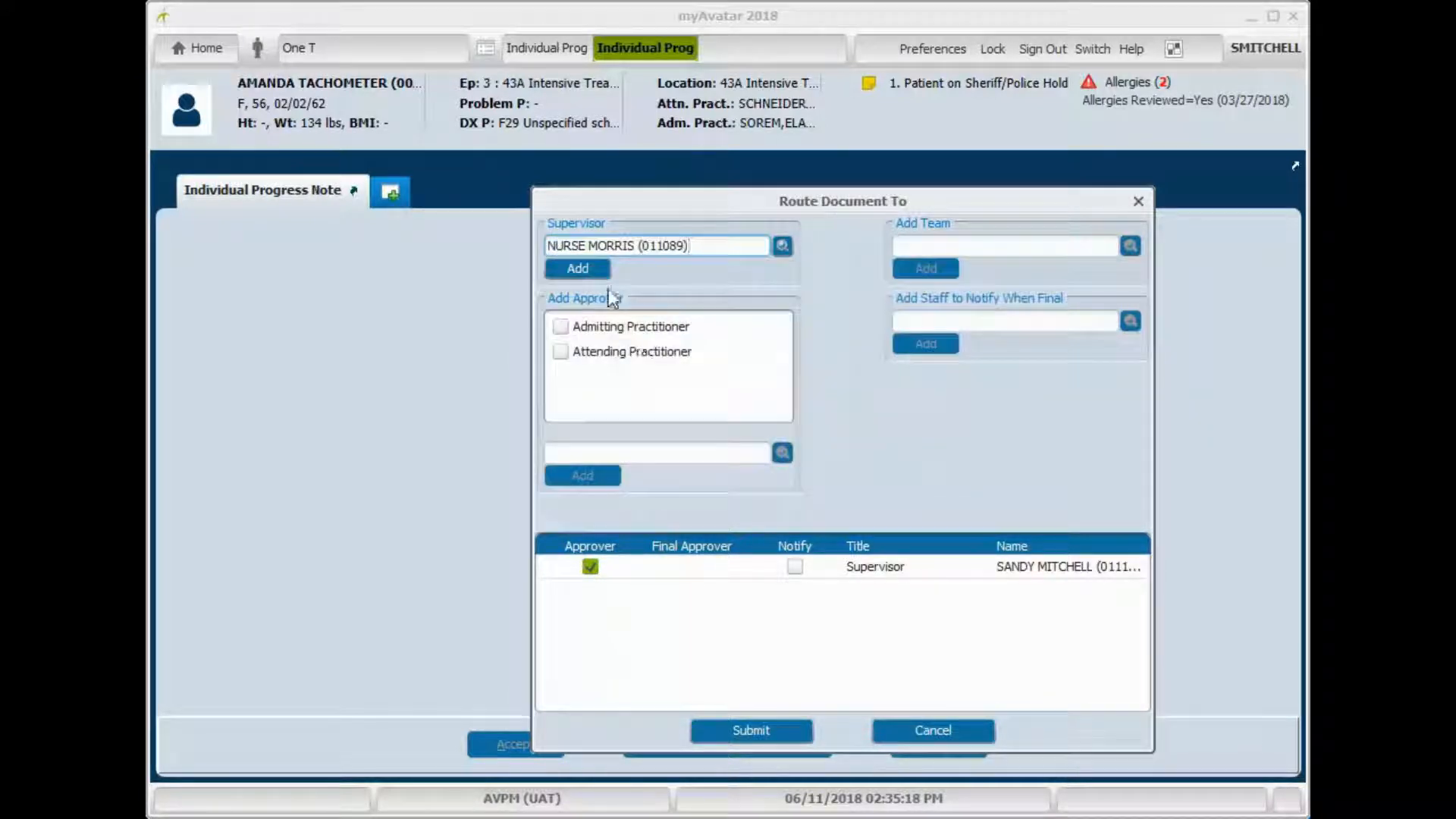
click(589, 272)
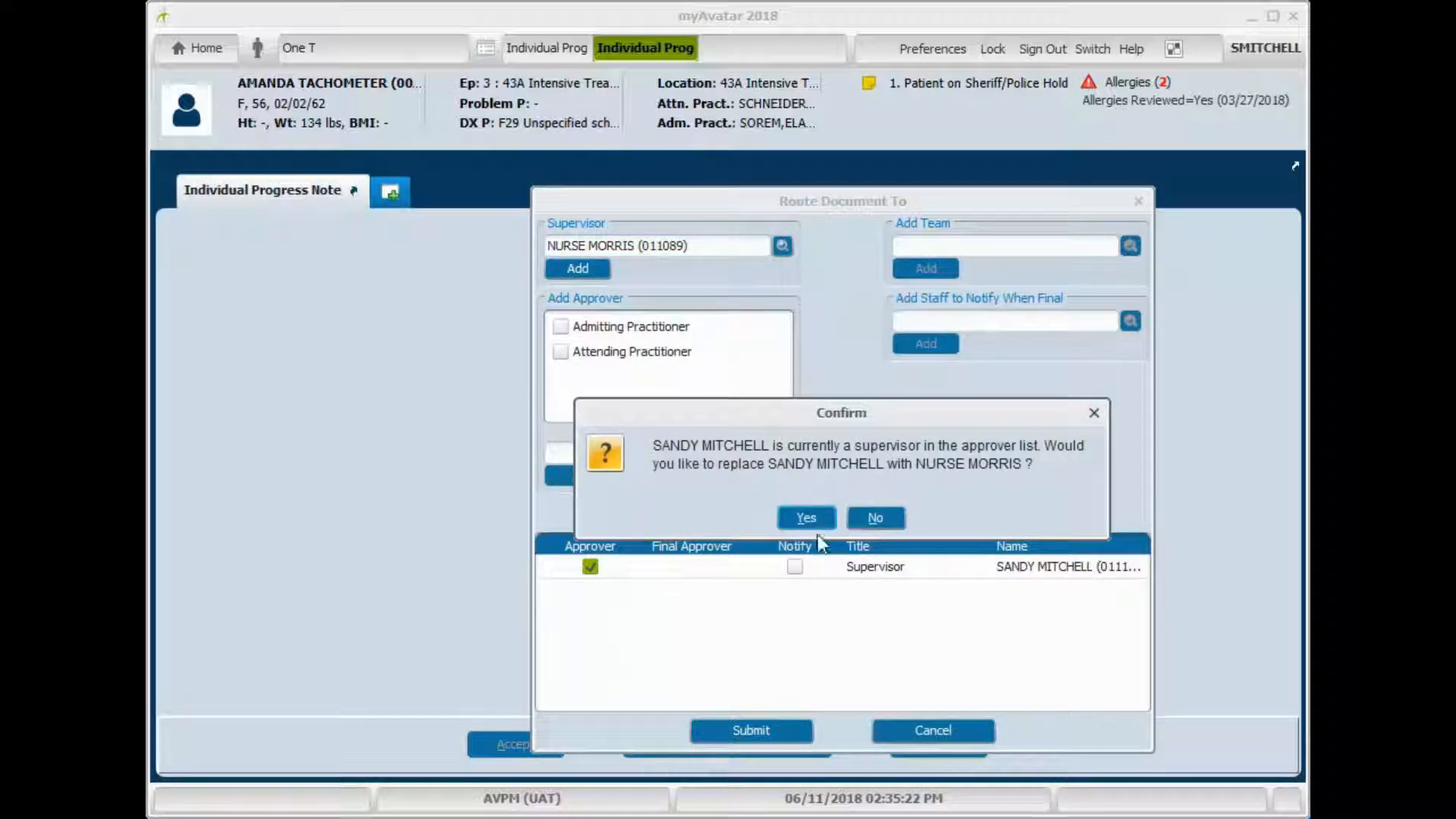
click(805, 519)
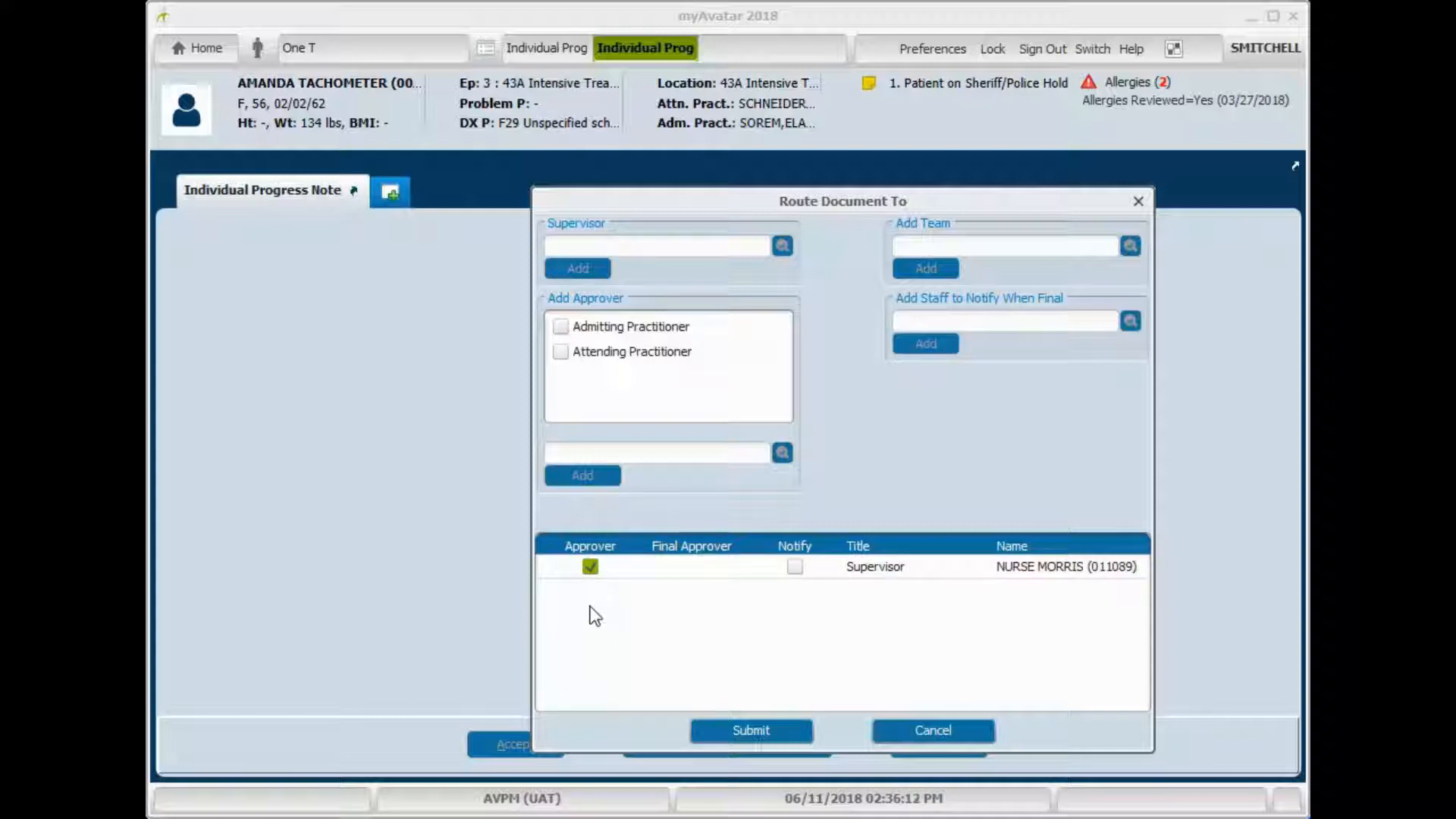
- Add the note's author as staff to notify when final, submit the routing and acknowledge the filed note
click(998, 322)
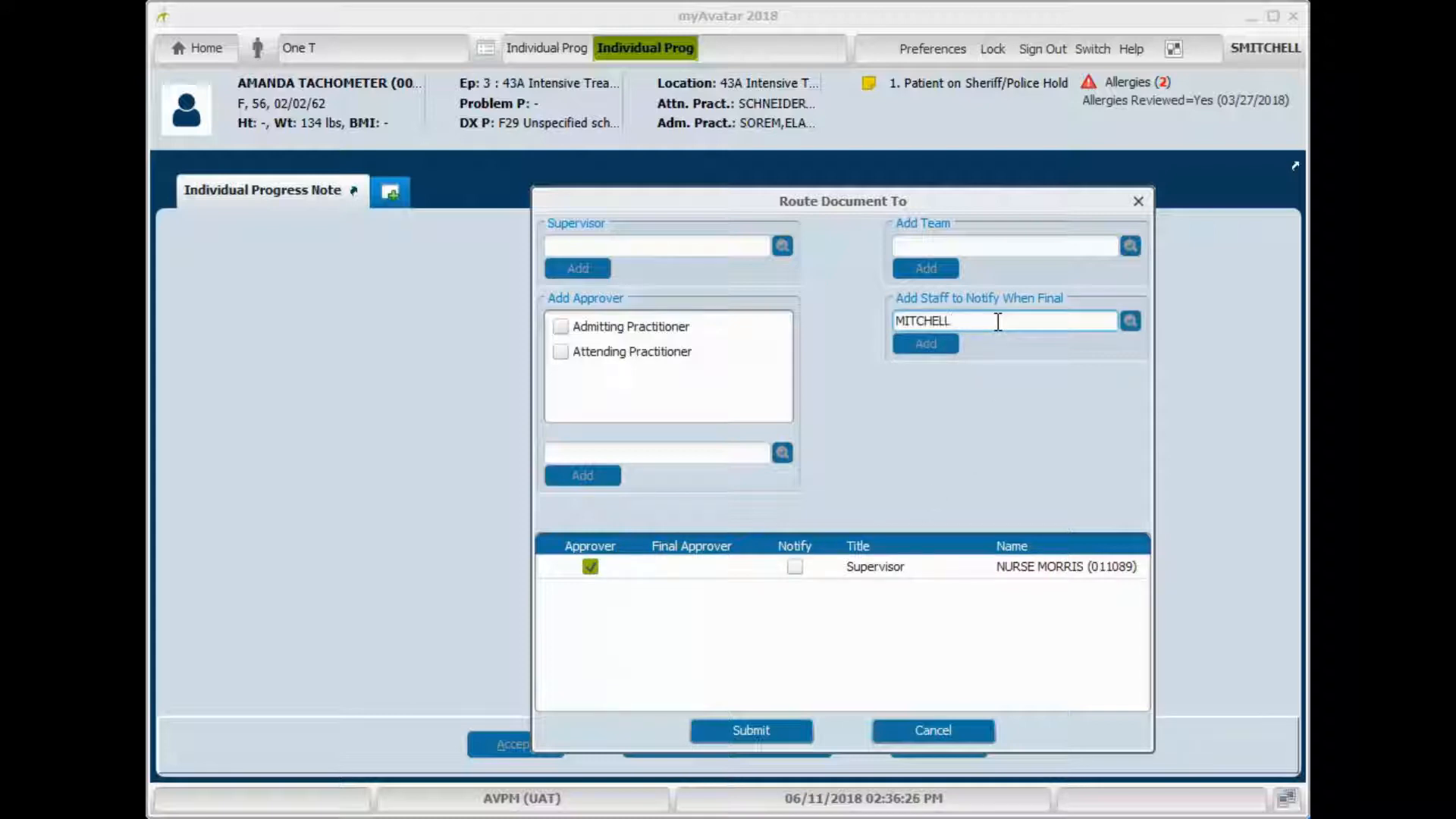
key(Return)
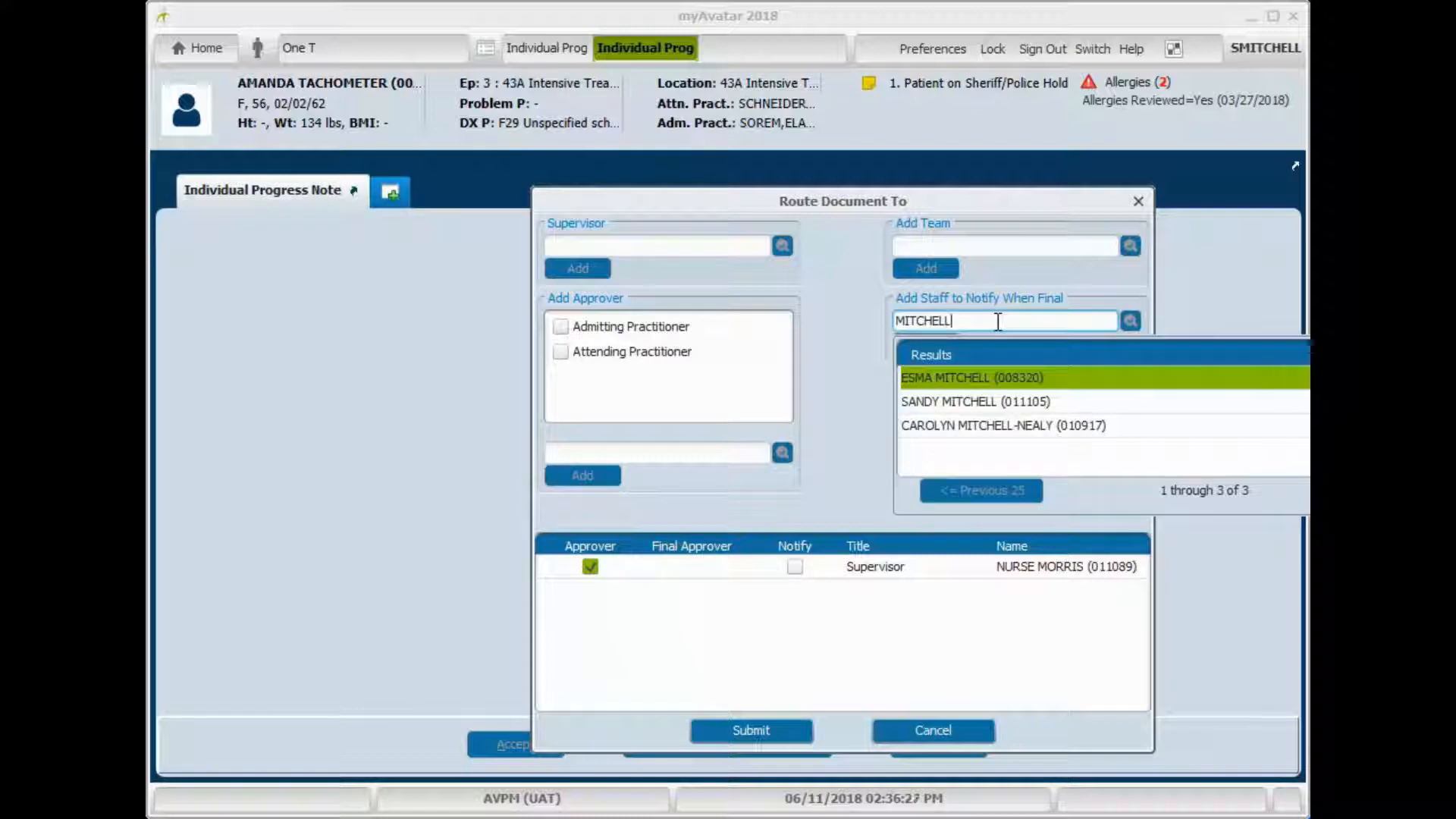
click(970, 407)
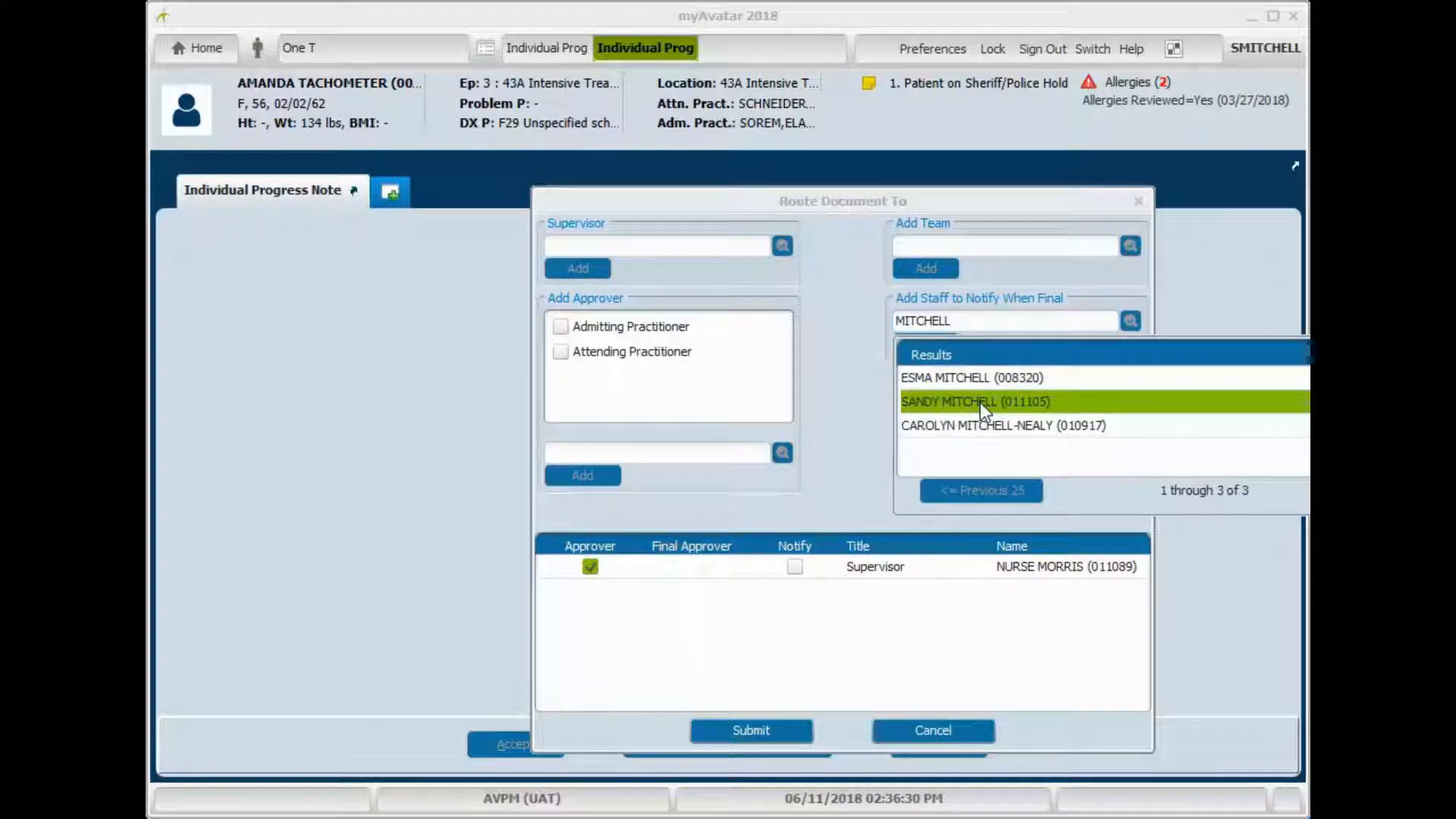
double_click(979, 402)
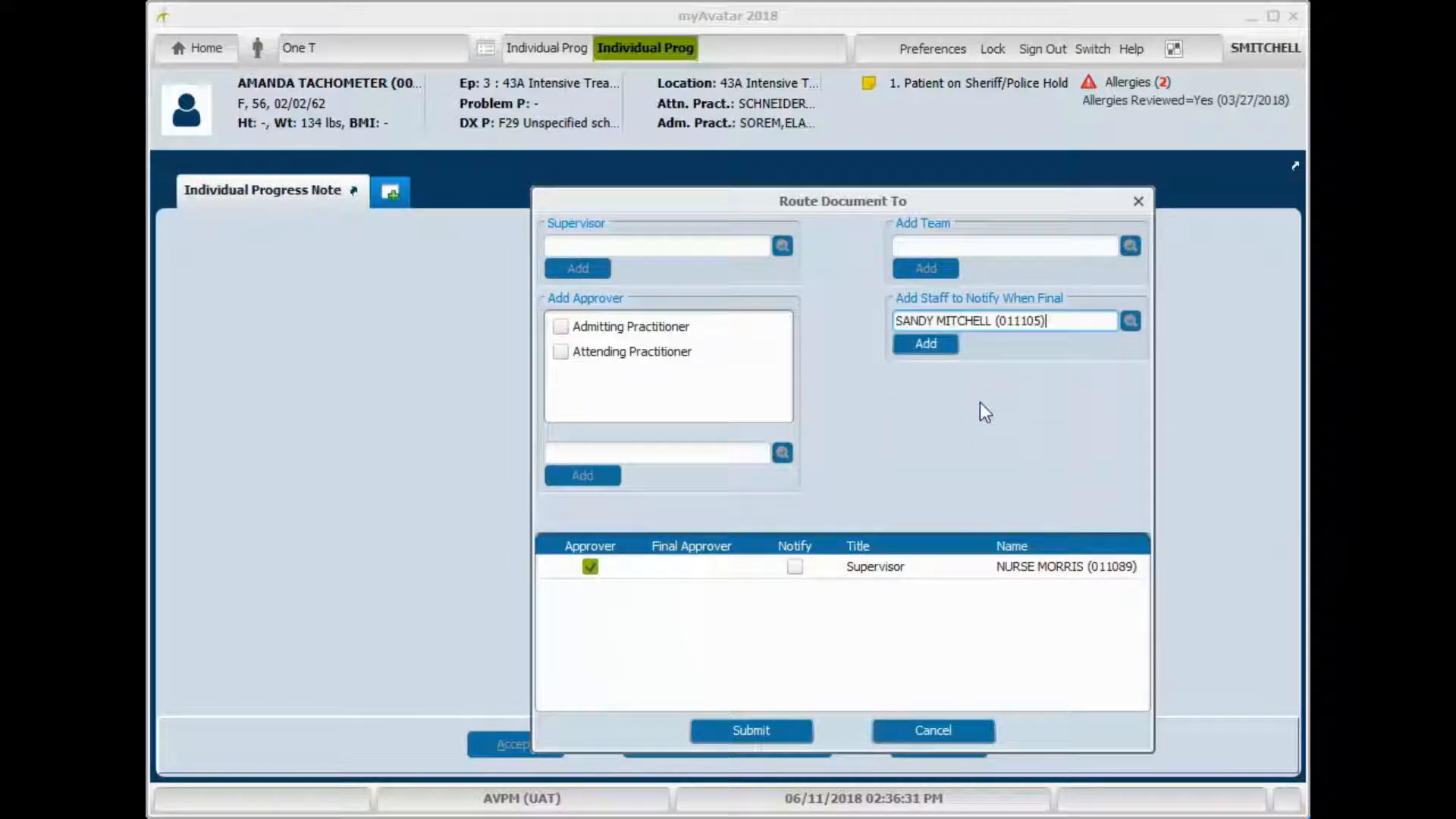
click(922, 352)
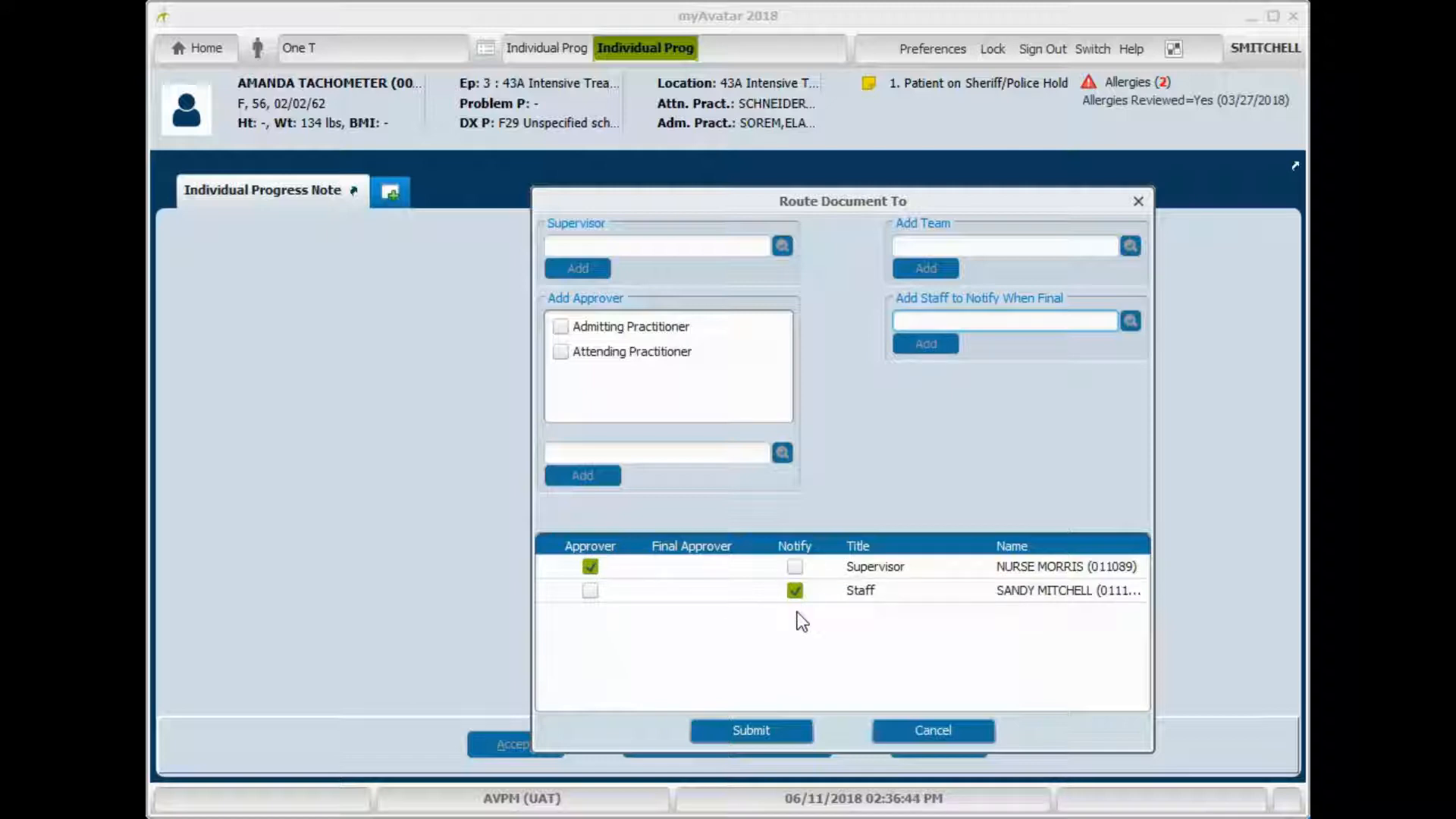
click(761, 734)
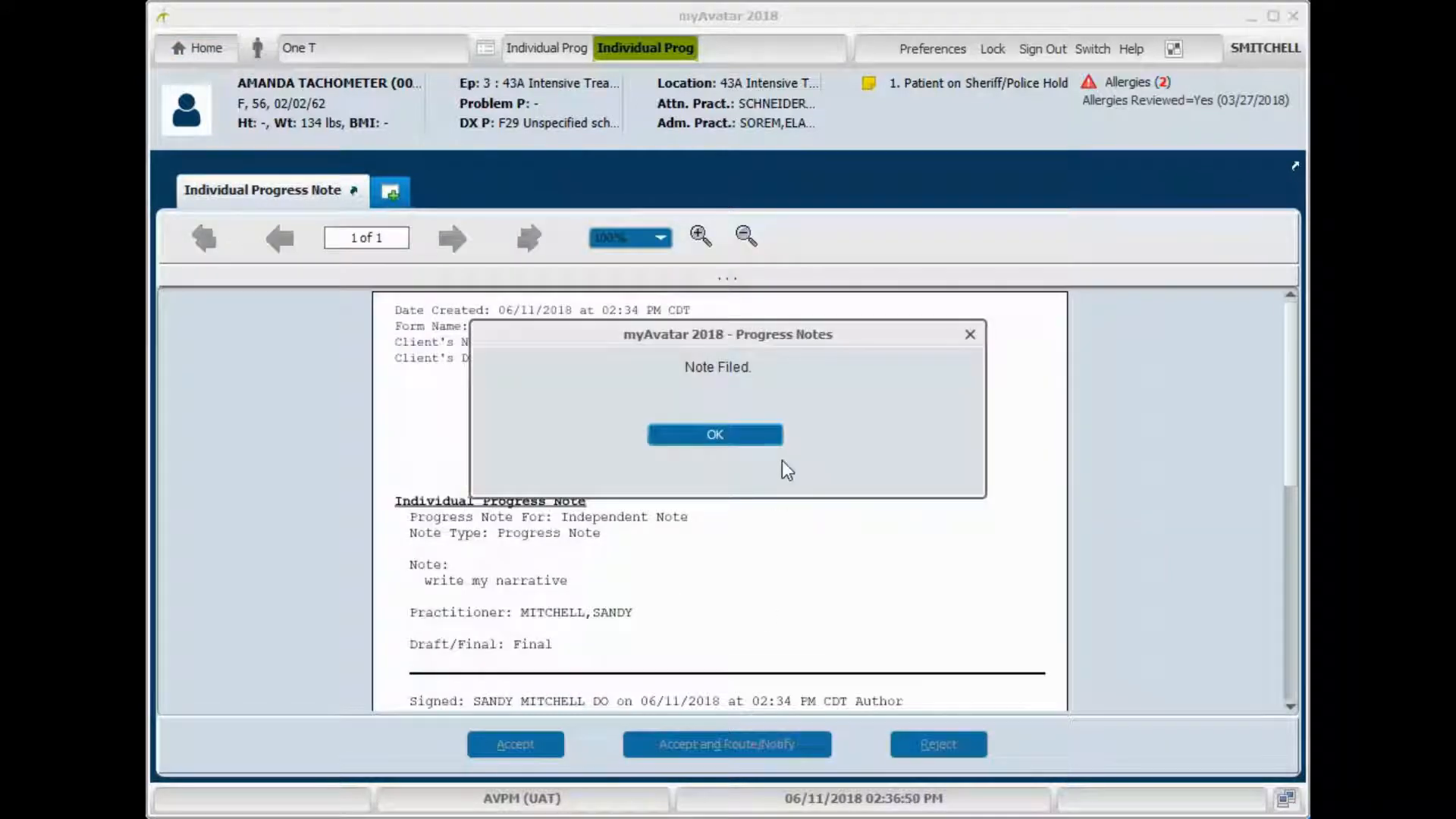
click(744, 436)
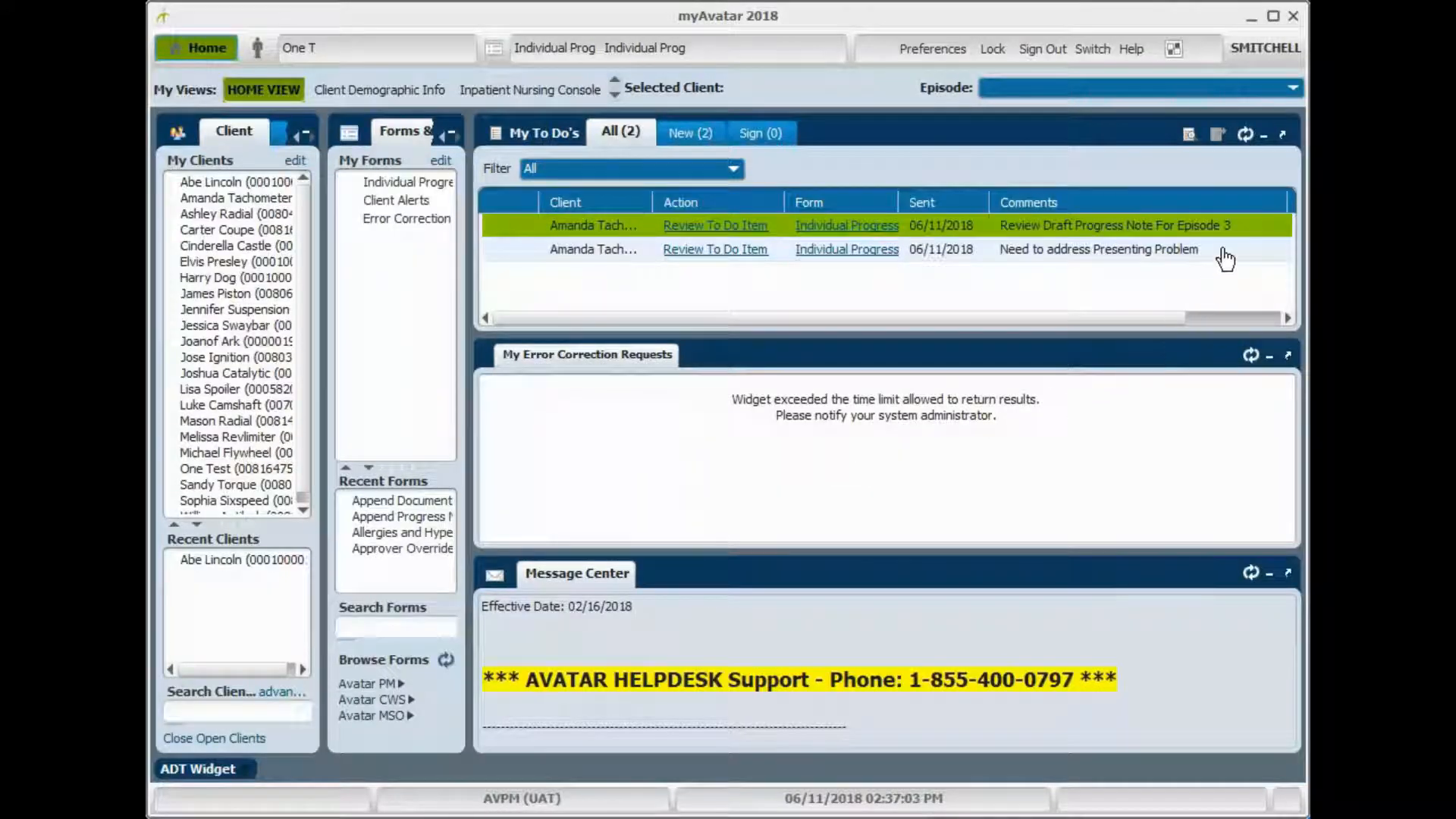
- Refresh the to-do list and open the progress note for the "Need to address Presenting Problem" item
click(1244, 134)
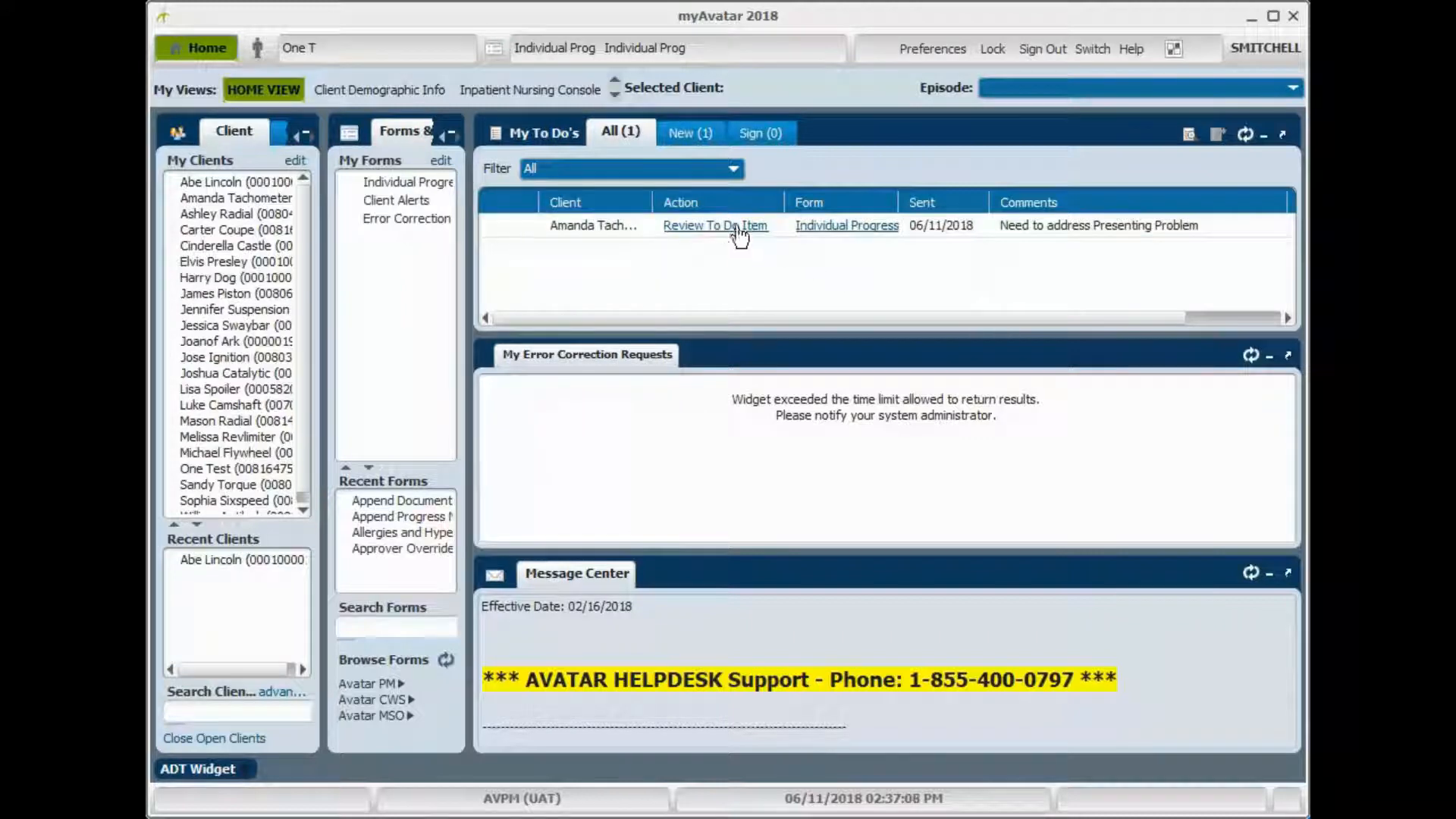
click(848, 226)
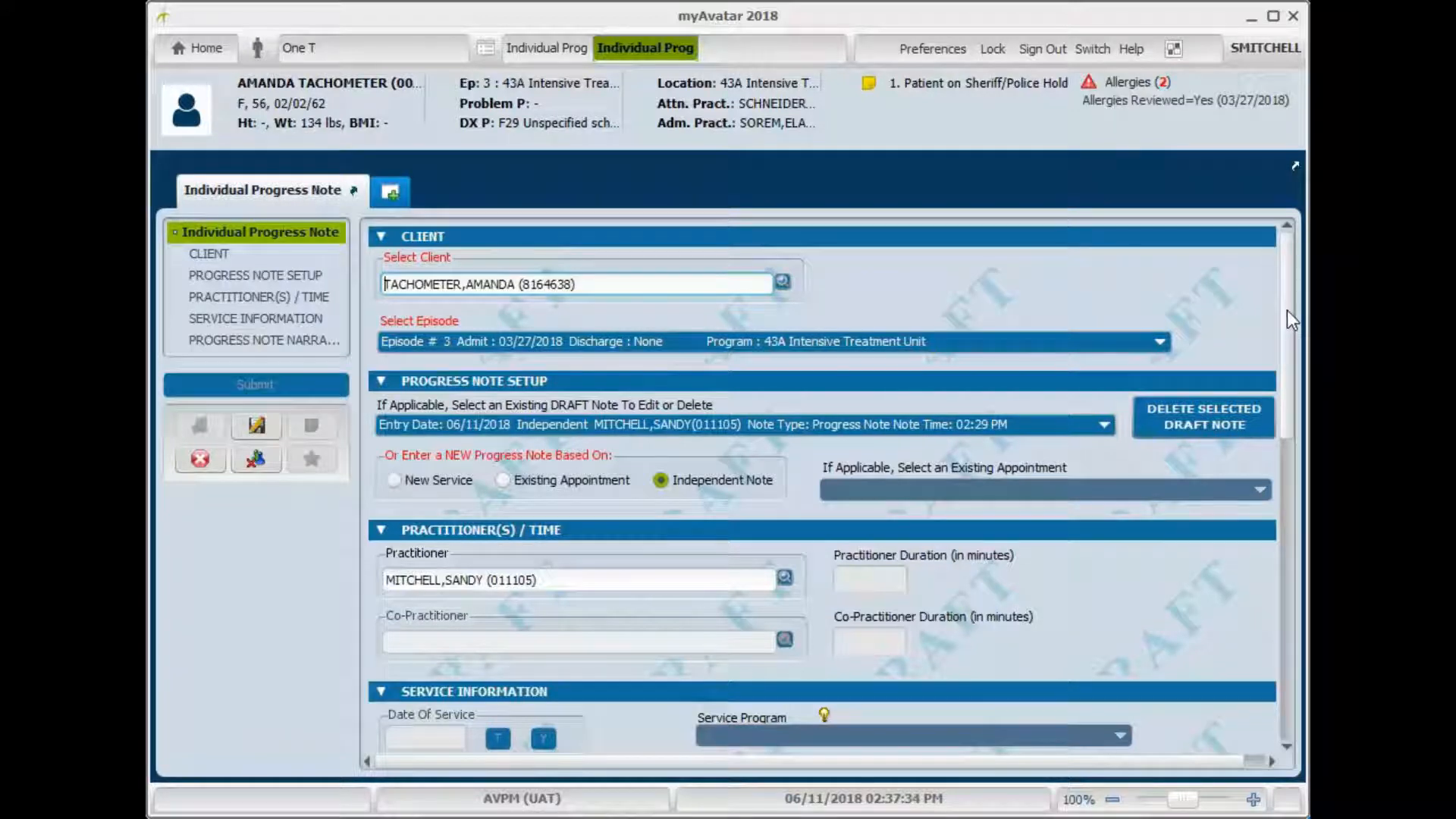
drag(1291, 311, 1291, 532)
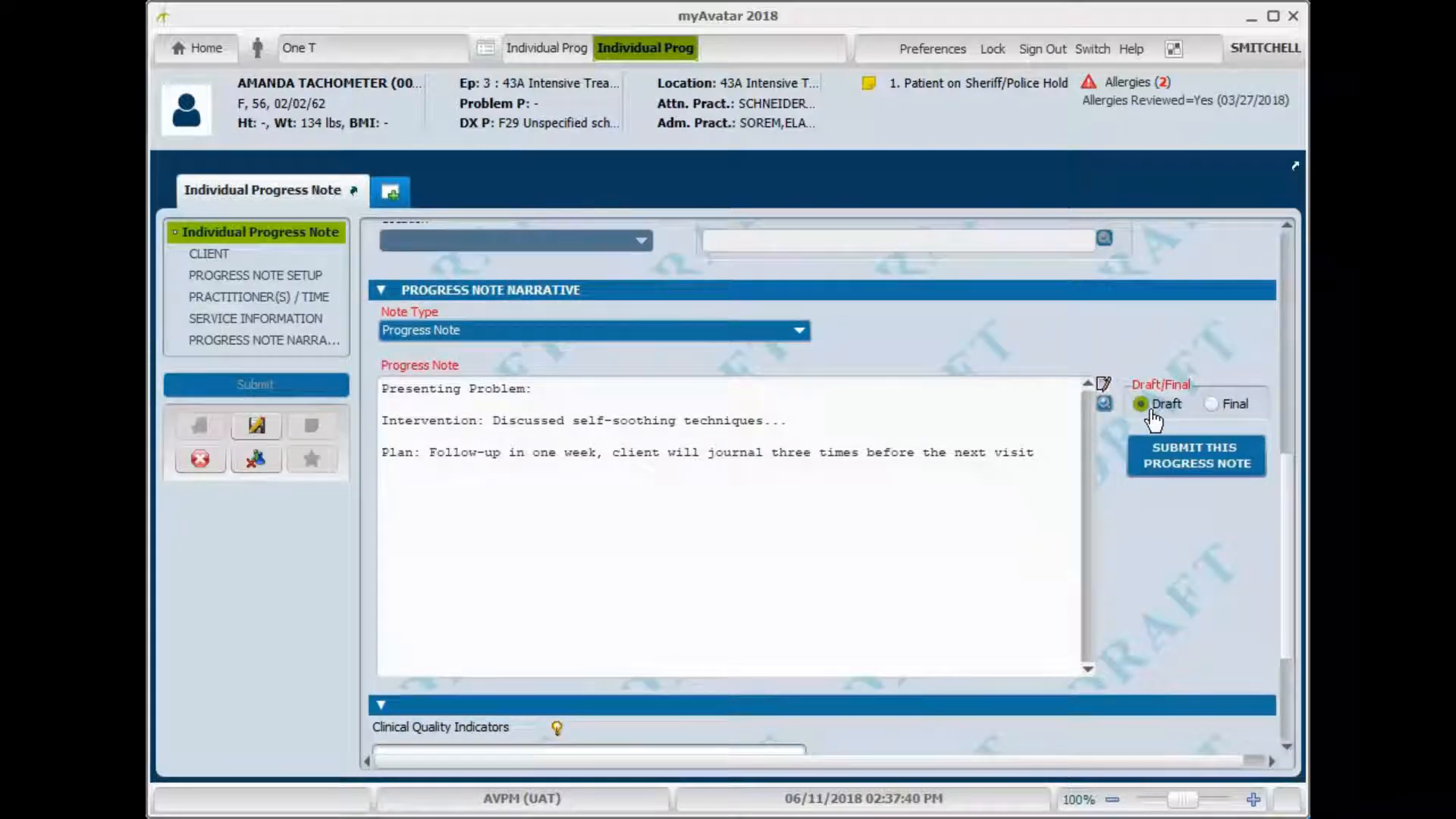
- Enter "Presenting problem" after the Presenting Problem heading in the progress note narrative
click(553, 390)
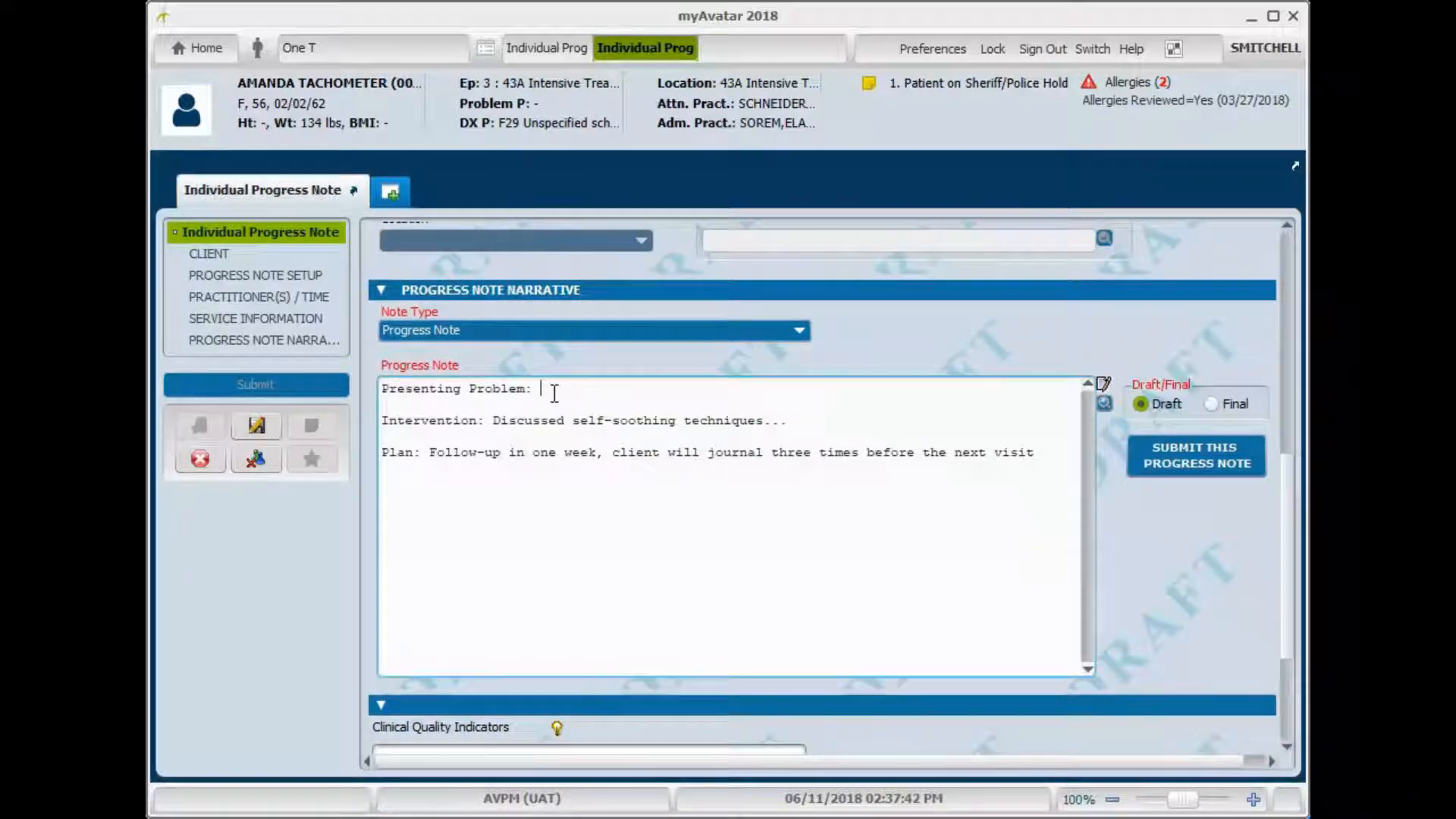
text(tHIS IS M)
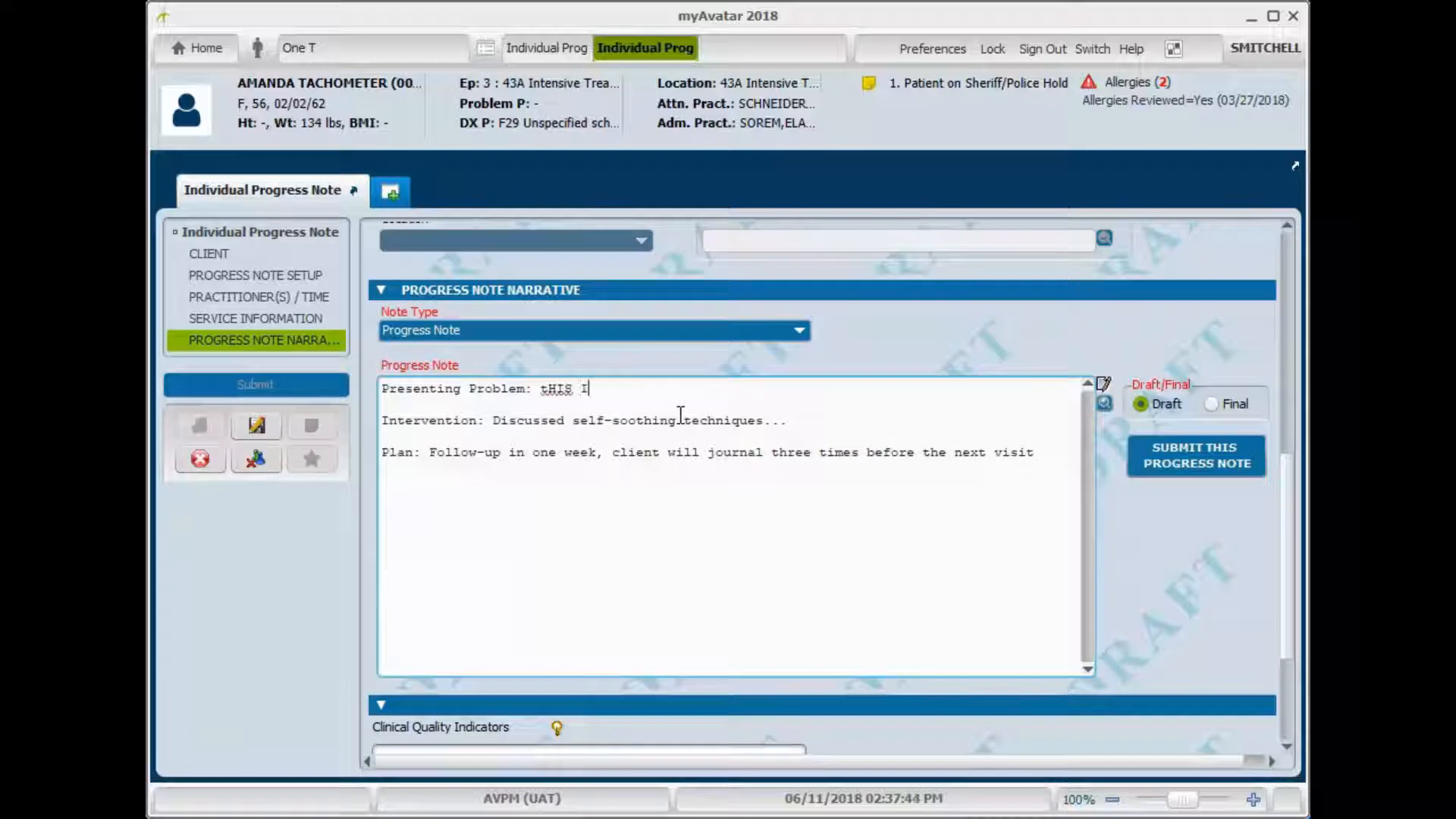
key(BackSpace)
key(BackSpace)
key(BackSpace)
key(BackSpace)
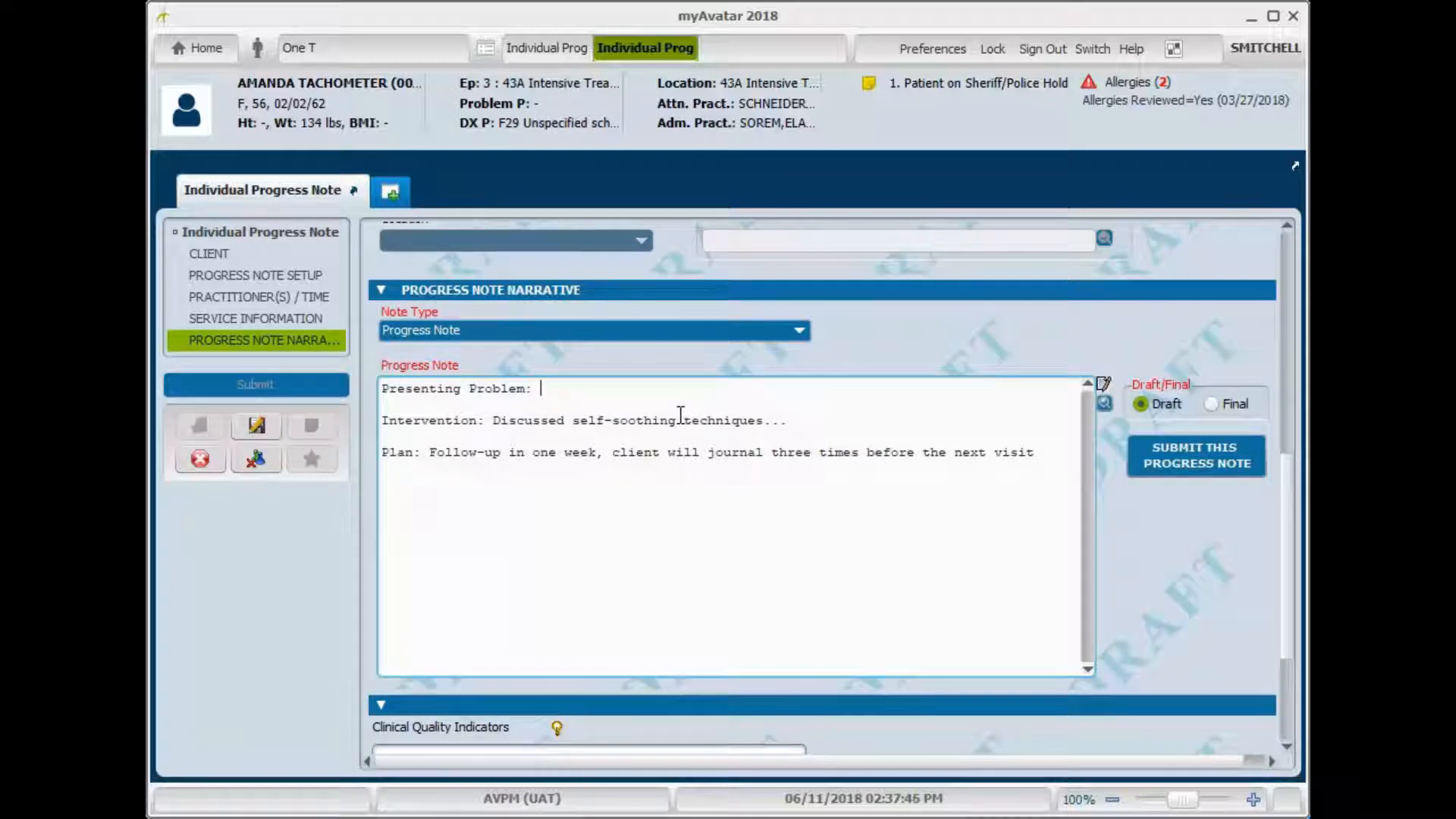
text(Presenting problem)
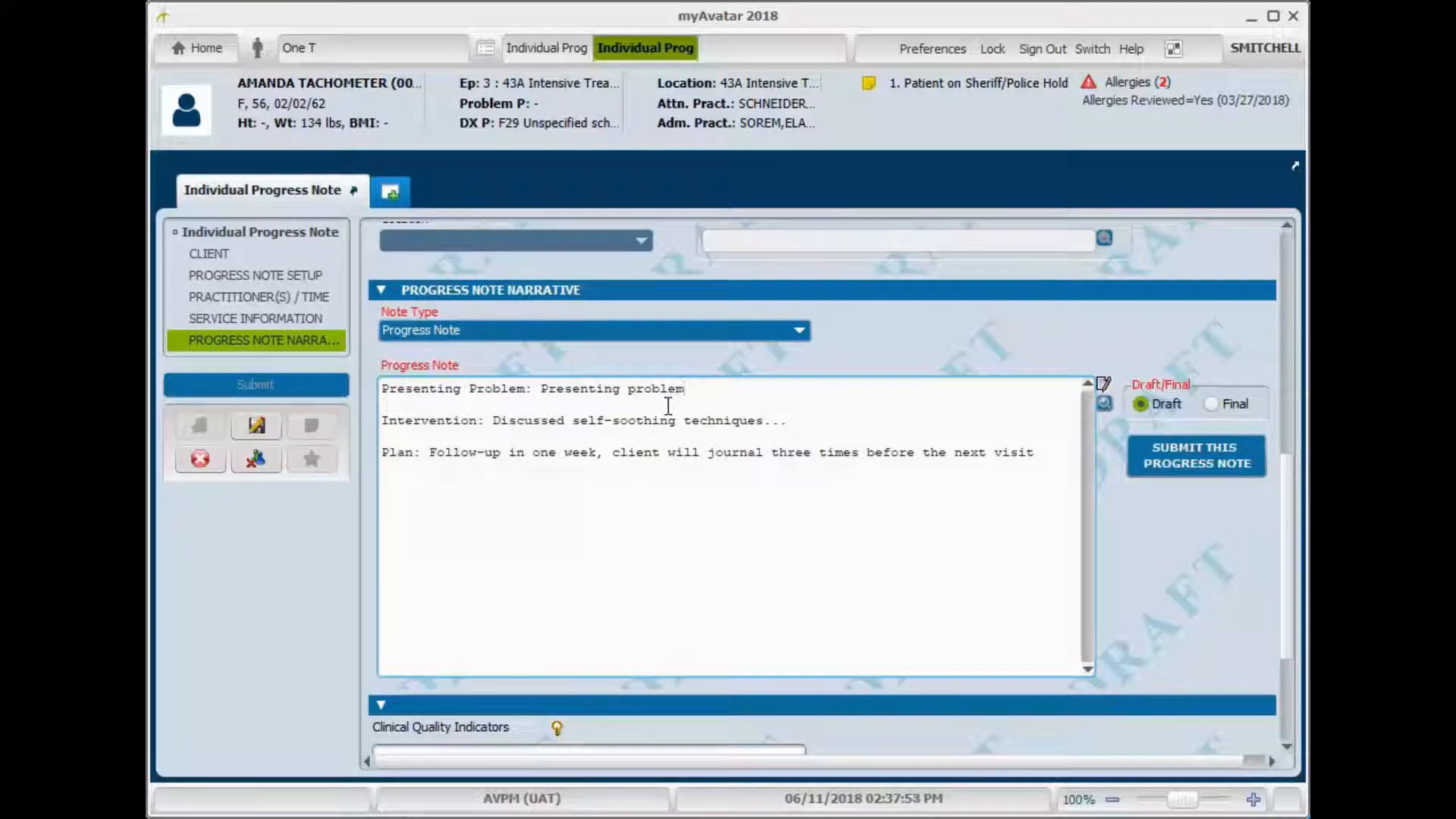
- Submit the progress note as Final and accept it with Route/Notify, verifying with the account password
click(1221, 408)
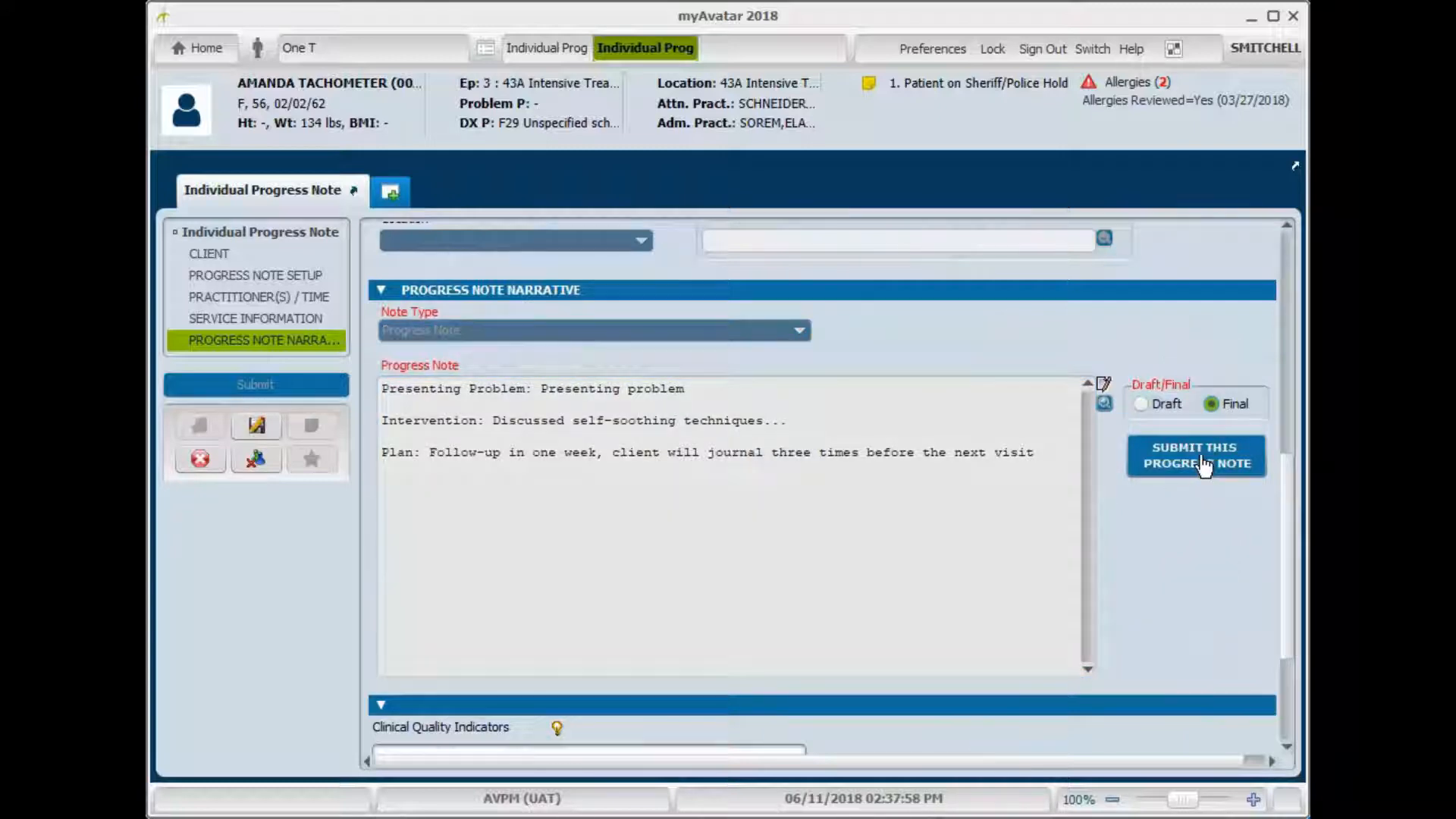
click(1204, 464)
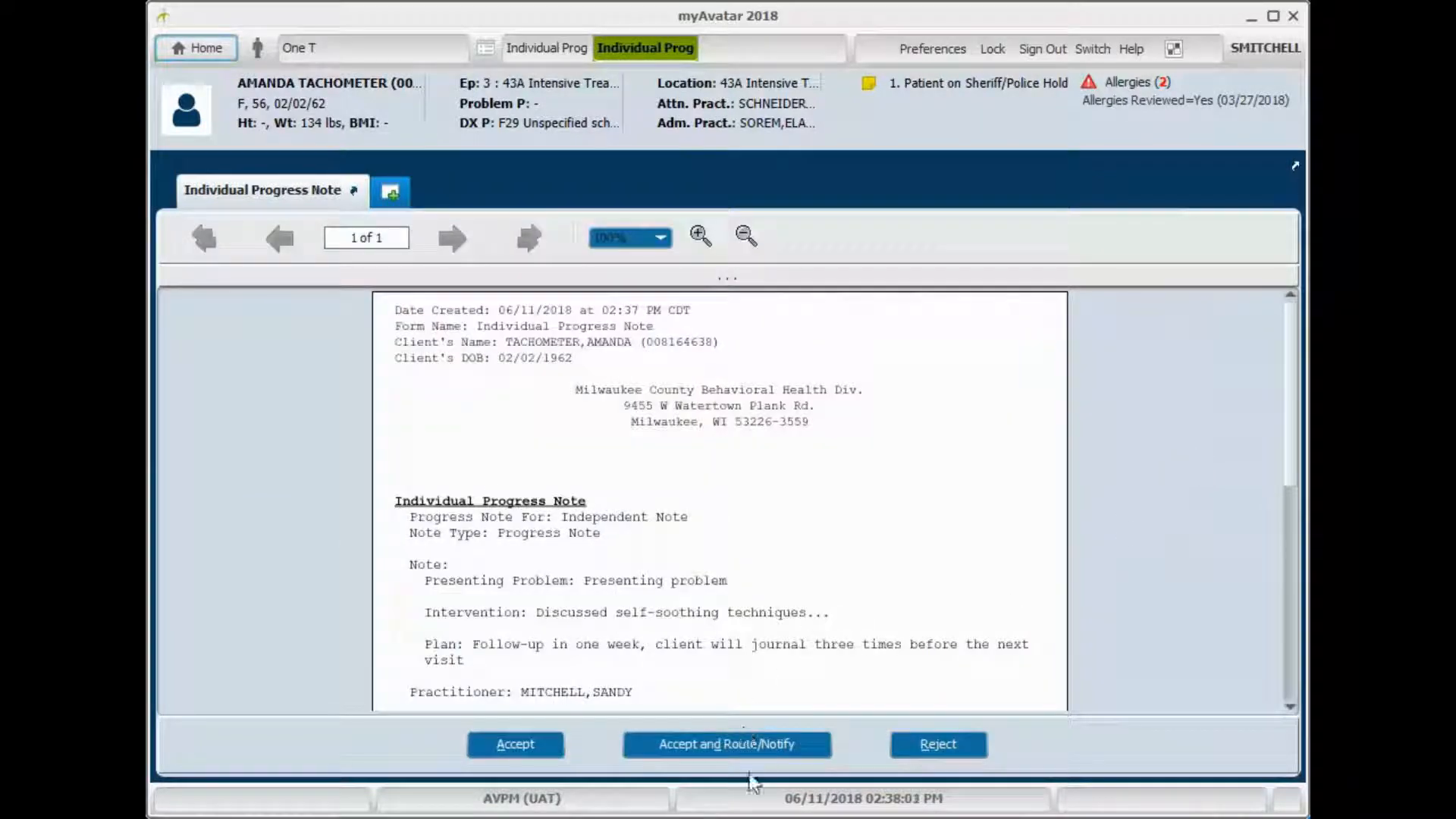
click(741, 747)
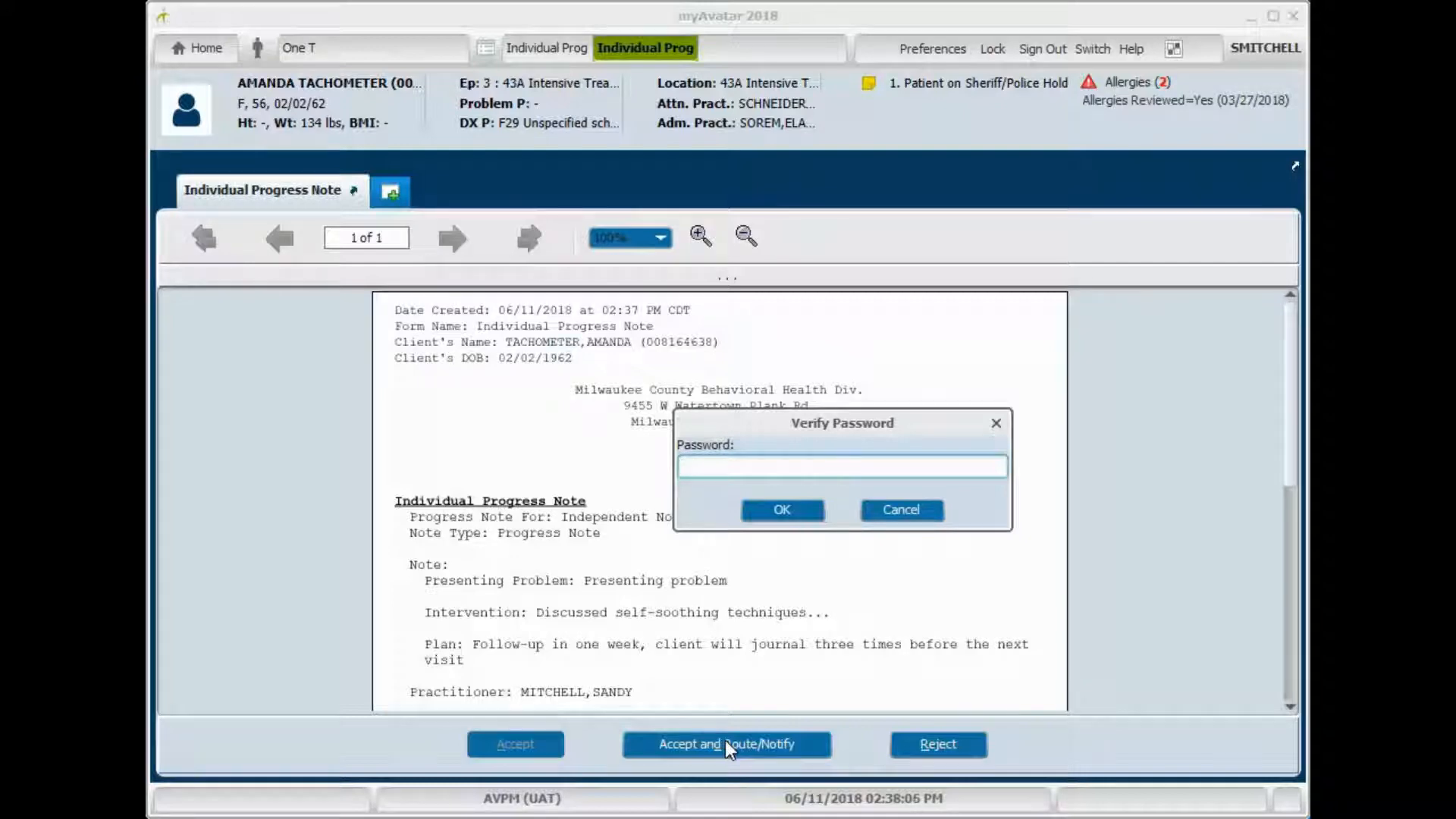
text(*****)
key(Return)
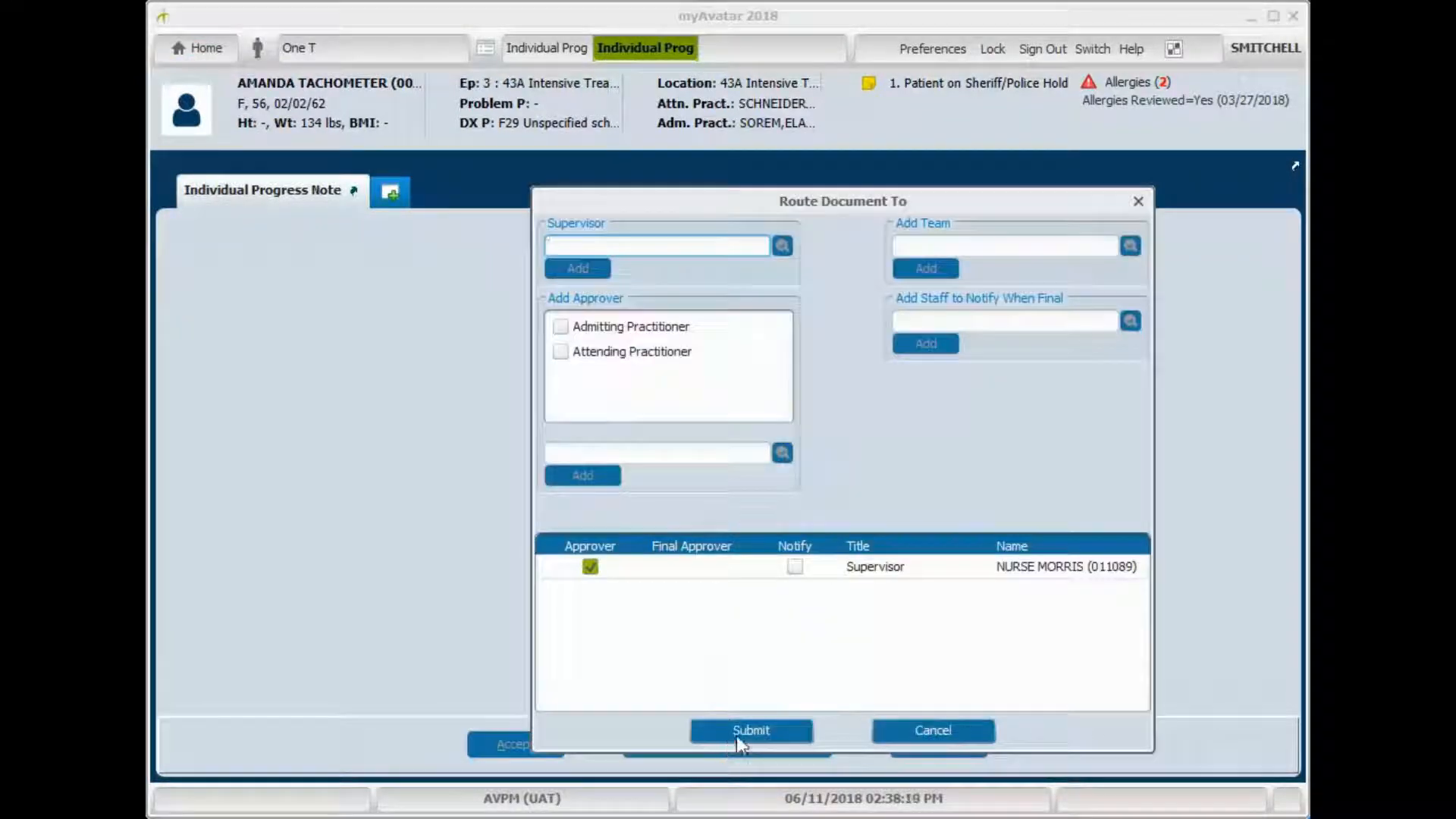